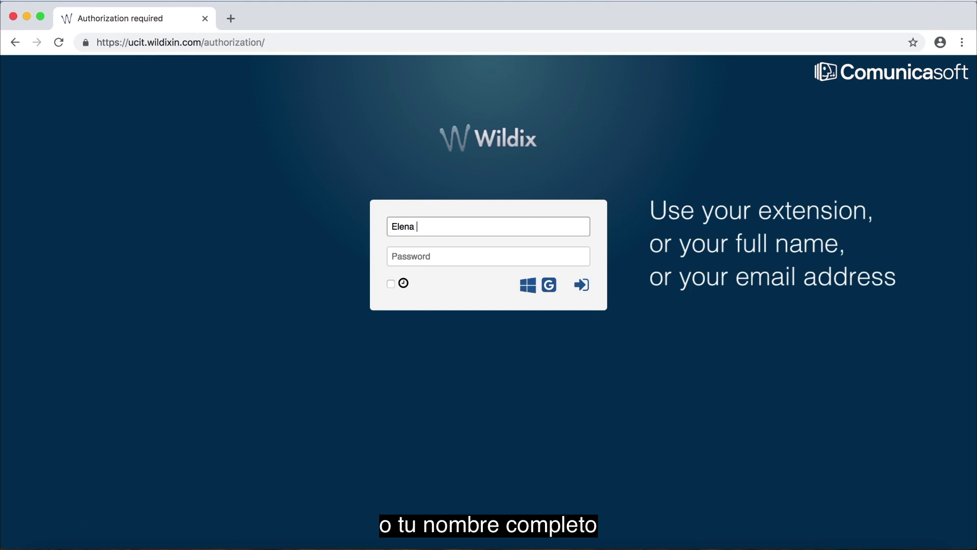
# Step: Sign in with the user's e-mail address and password, keeping the login remembered for 7 days
pyautogui.tripleClick(412, 226)
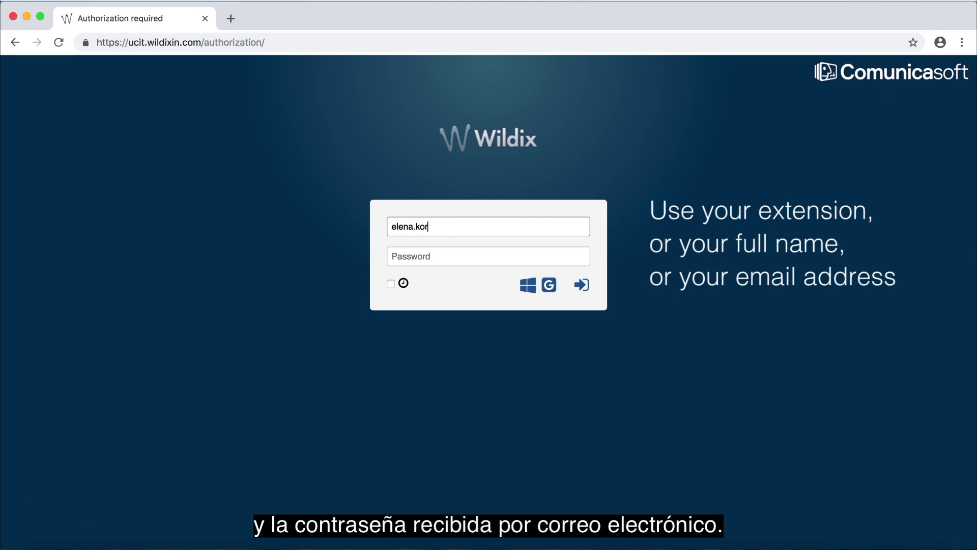
pyautogui.press('Tab')
pyautogui.write('***')
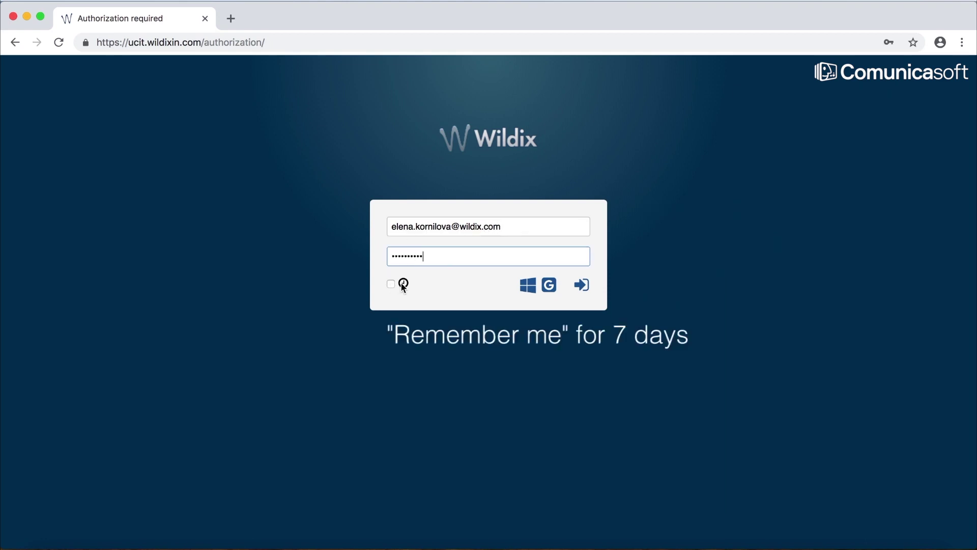
pyautogui.moveTo(404, 287)
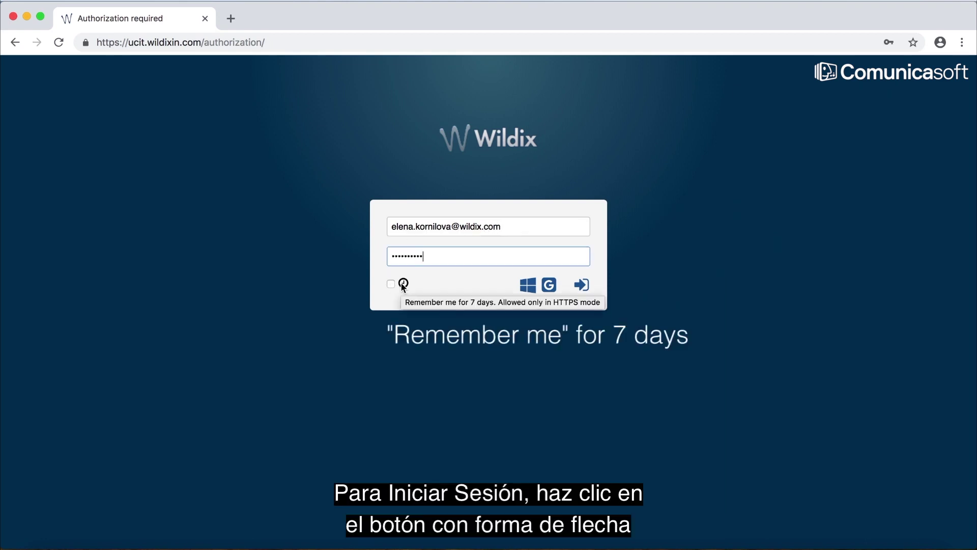
pyautogui.click(391, 284)
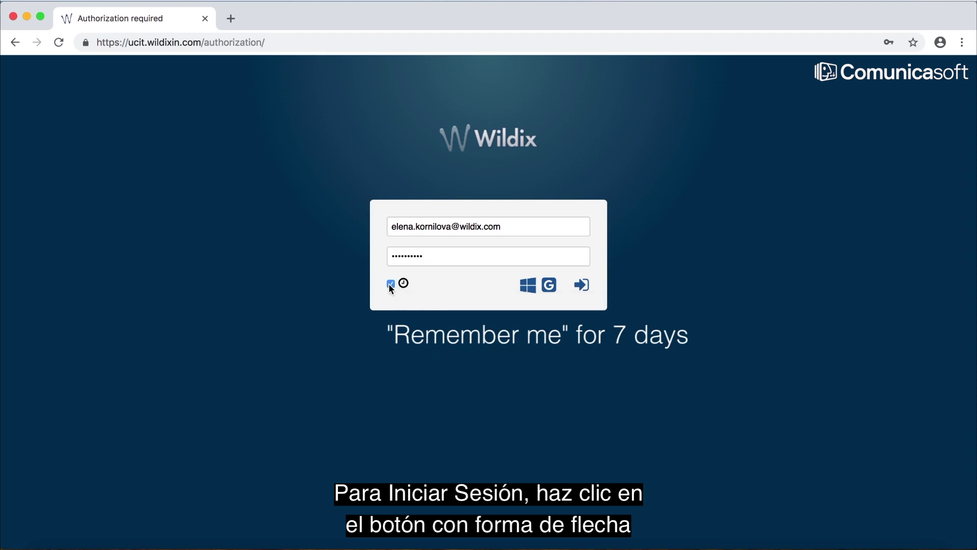
pyautogui.click(584, 287)
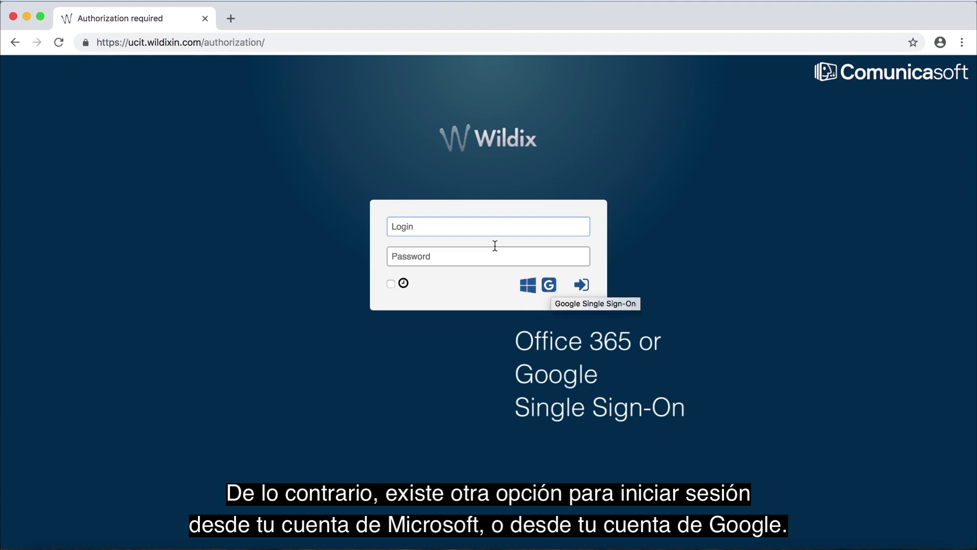
# Step: Sign in with Google using the suggested account e-mail and the Gmail password
pyautogui.click(551, 286)
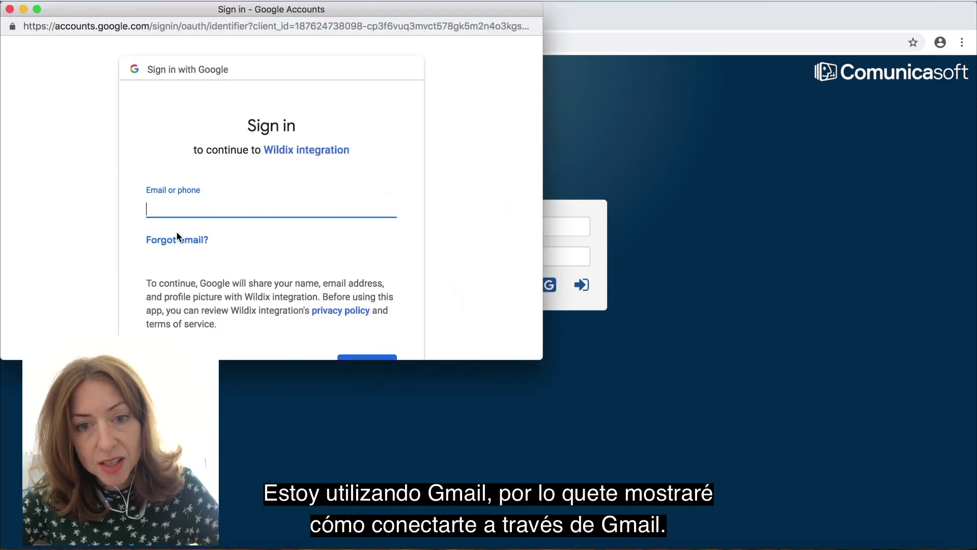
pyautogui.scroll(-4, 177, 231)
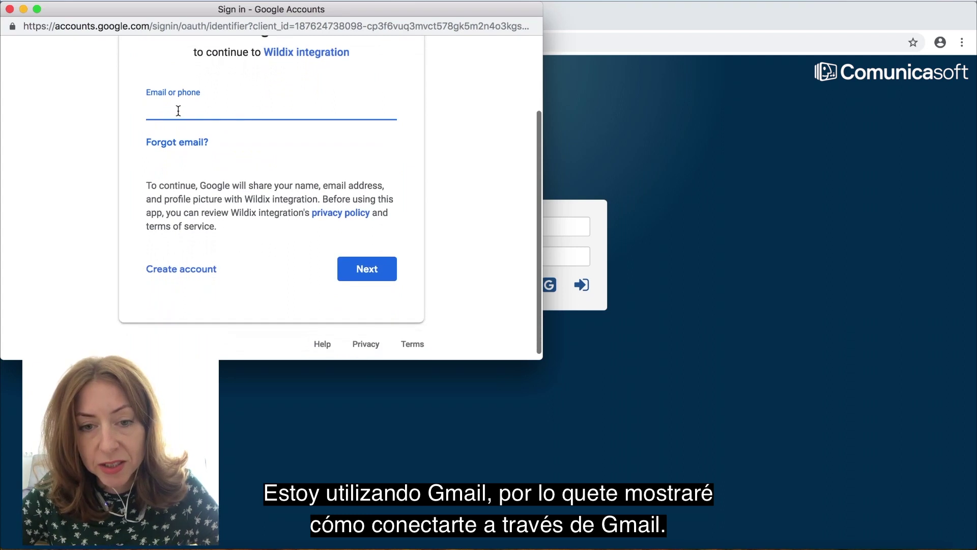
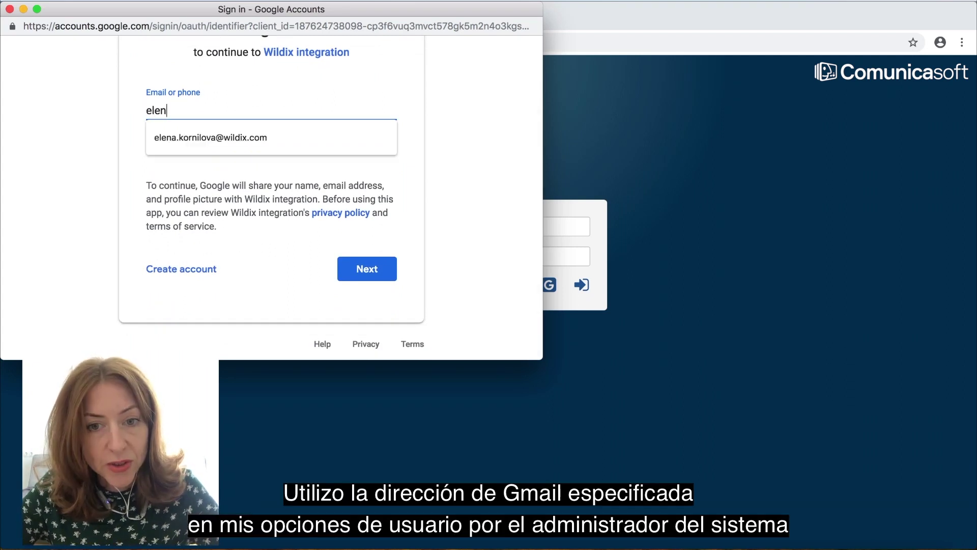
pyautogui.click(184, 135)
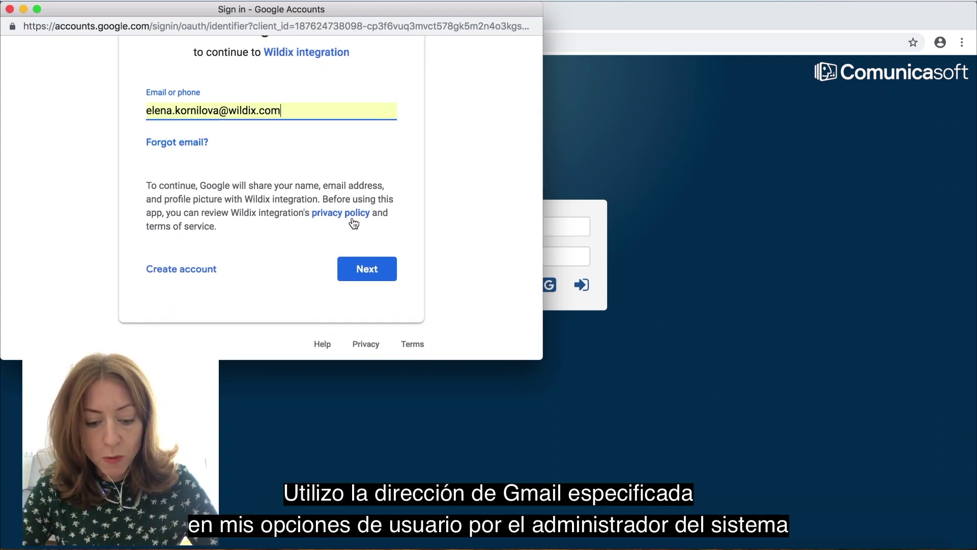
pyautogui.scroll(2, 368, 272)
pyautogui.click(373, 321)
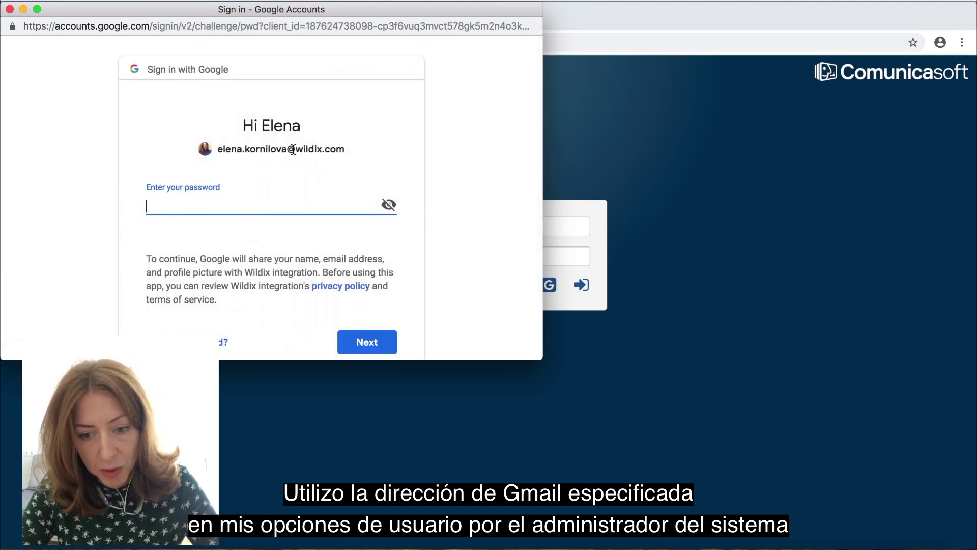
pyautogui.write('•••')
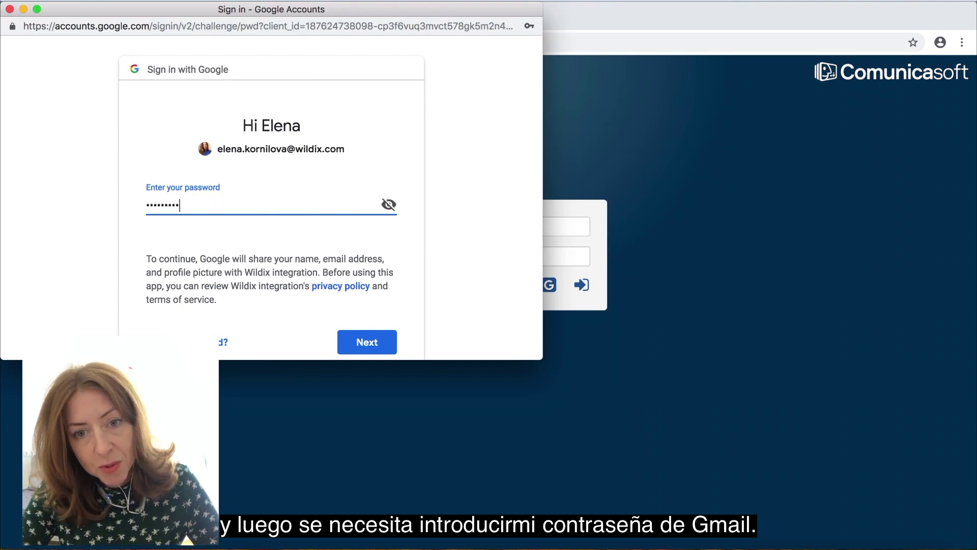
pyautogui.press('Return')
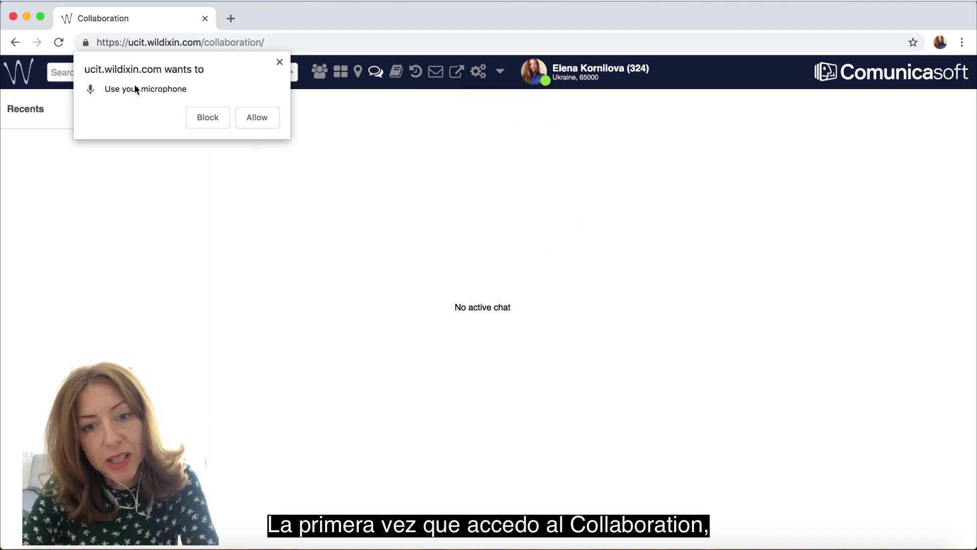
# Step: Allow microphone and location access, then review and close the site's permission details
pyautogui.click(255, 117)
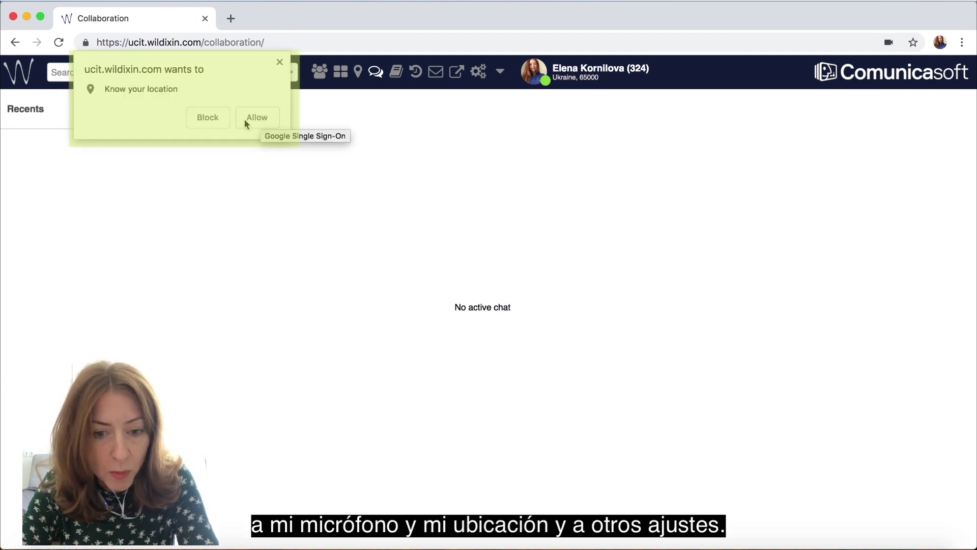
pyautogui.click(247, 119)
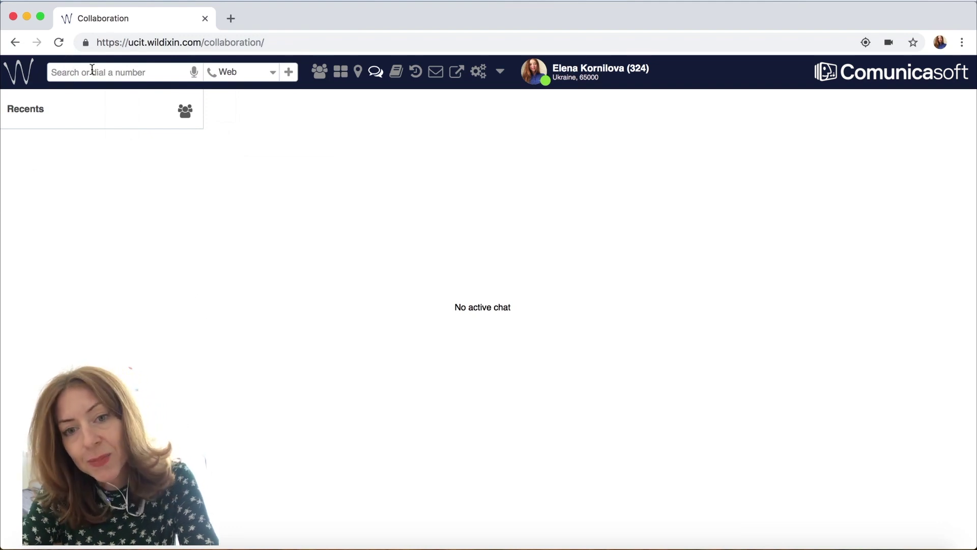
pyautogui.click(85, 42)
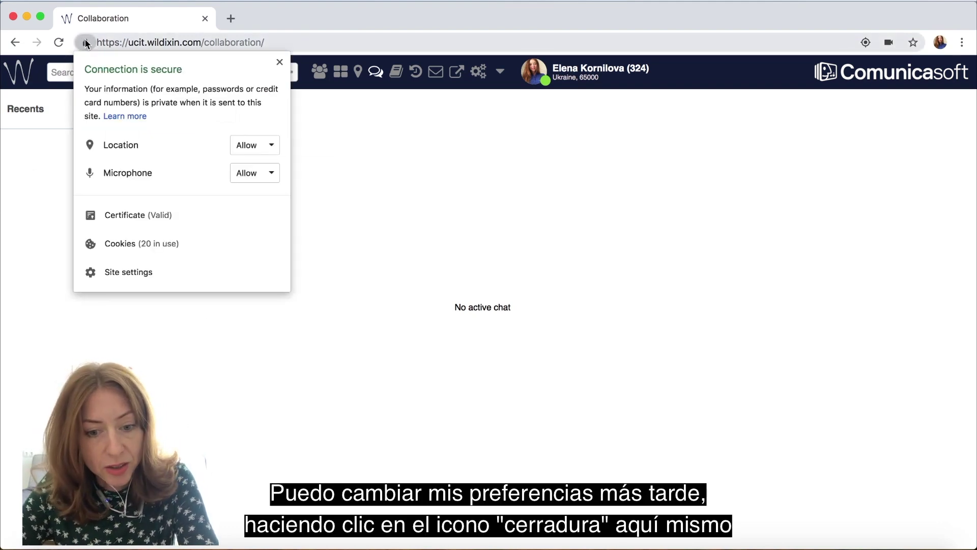
pyautogui.click(86, 43)
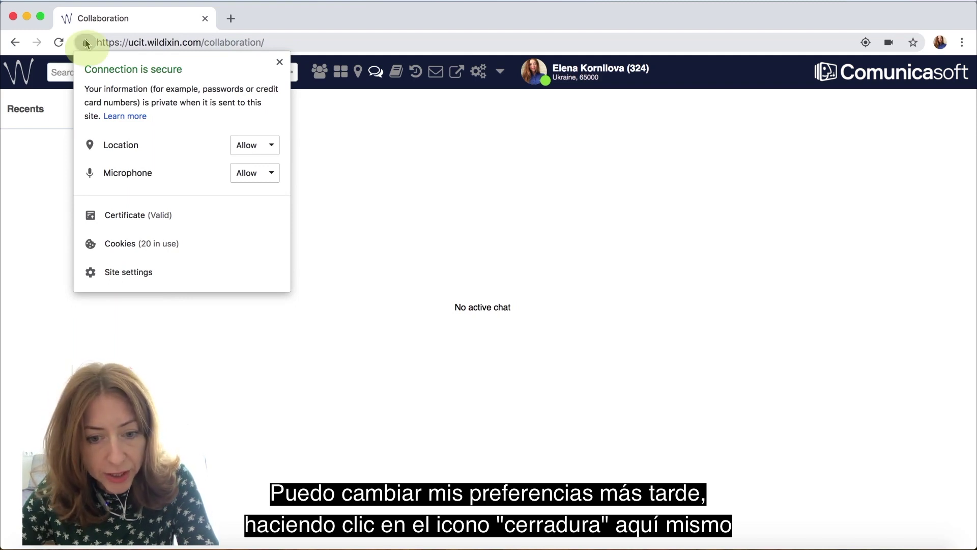
pyautogui.click(339, 171)
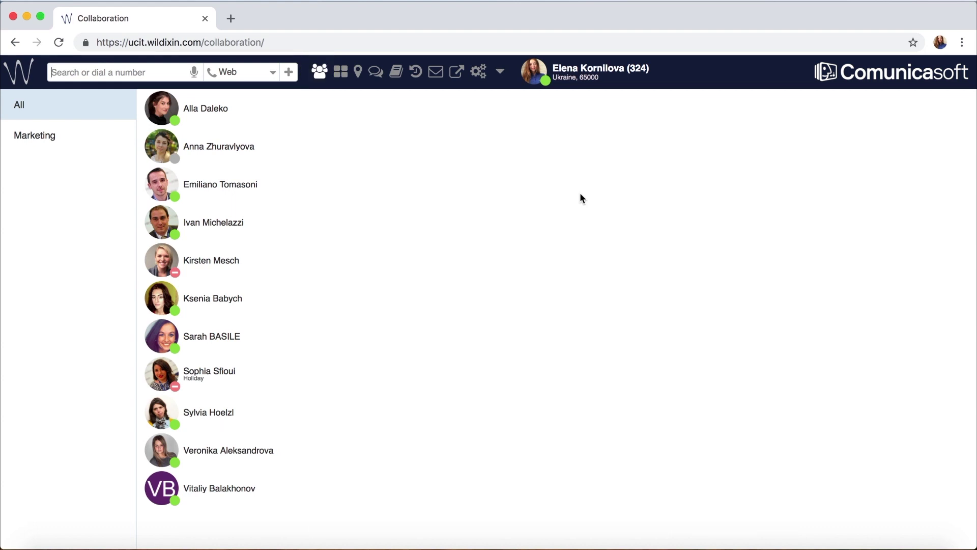
# Step: In the colleague editor, add three Administration department members as colleagues
pyautogui.click(29, 138)
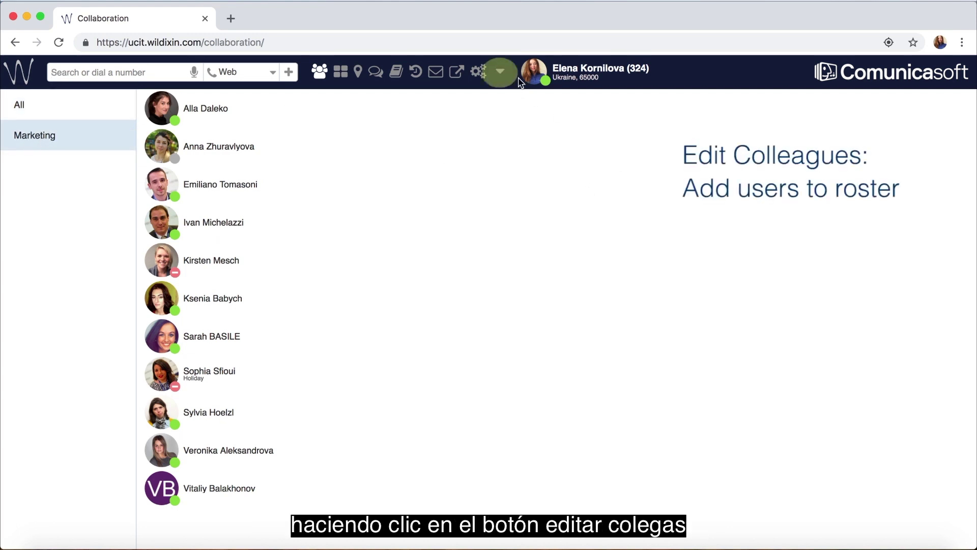
pyautogui.click(500, 71)
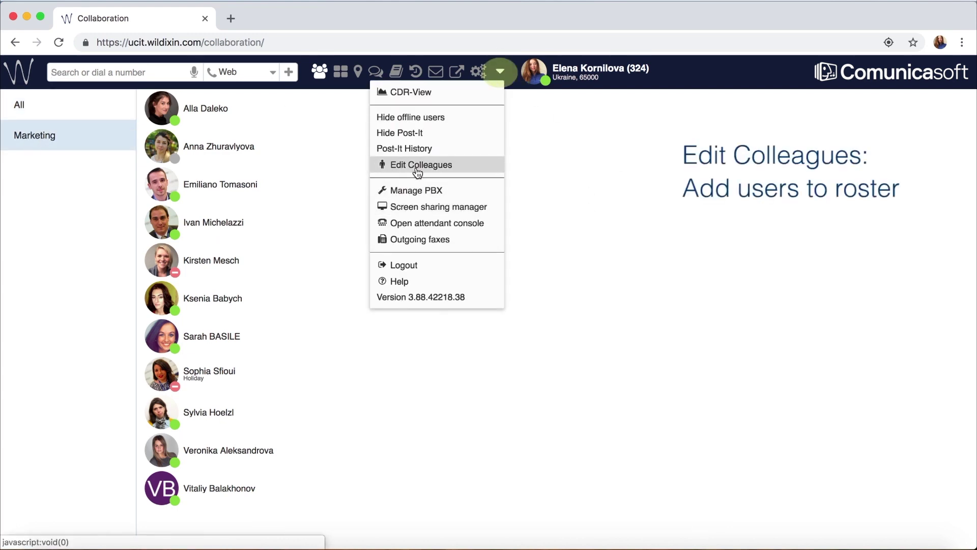
pyautogui.click(415, 164)
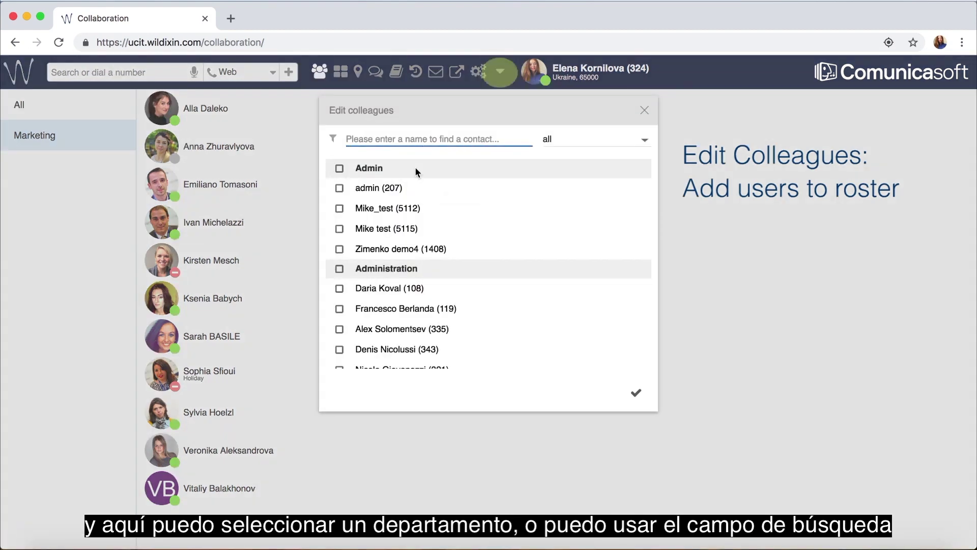
pyautogui.click(554, 143)
pyautogui.click(563, 162)
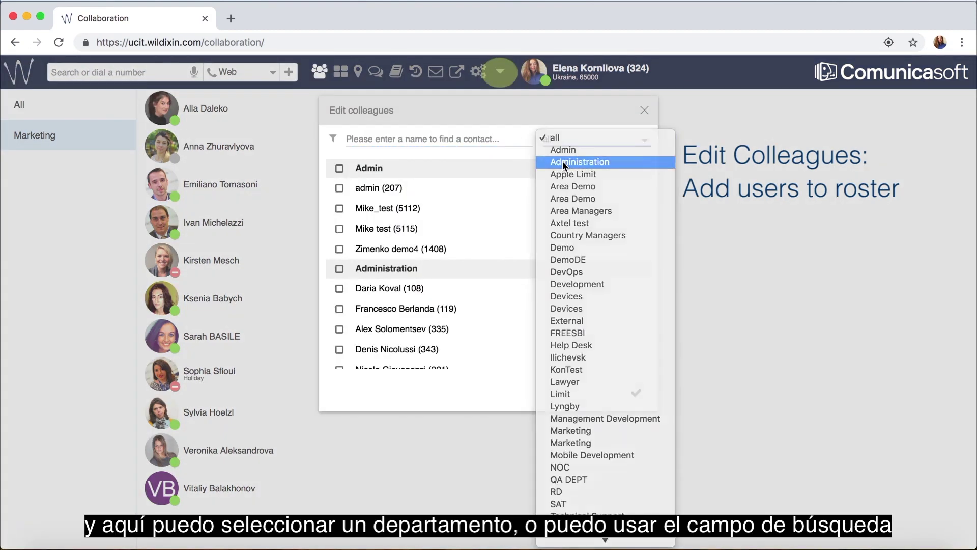
pyautogui.click(340, 189)
pyautogui.click(339, 209)
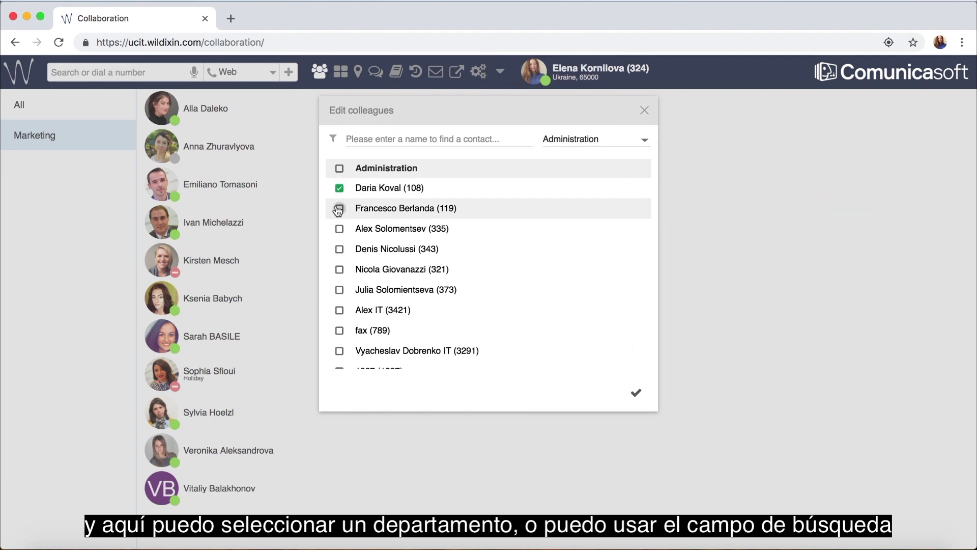
pyautogui.click(340, 229)
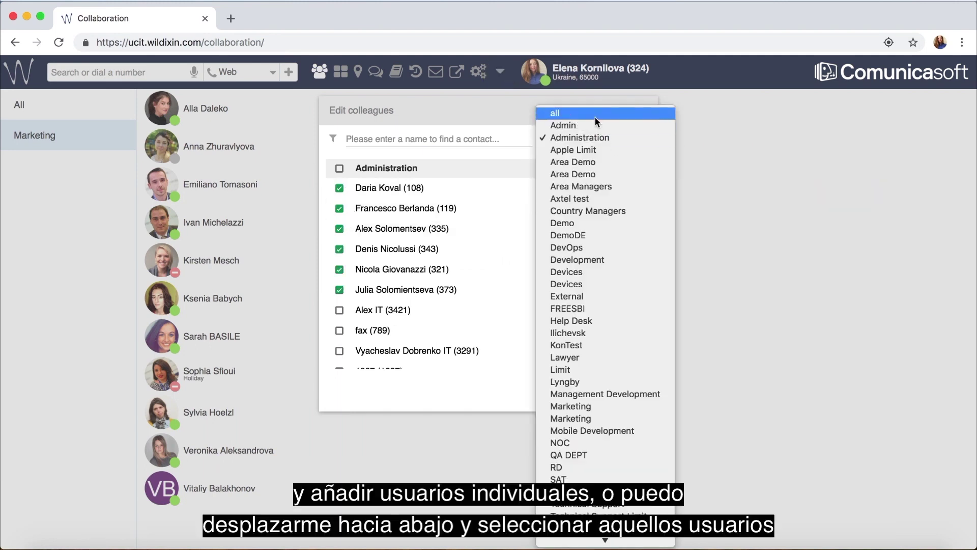
pyautogui.click(596, 118)
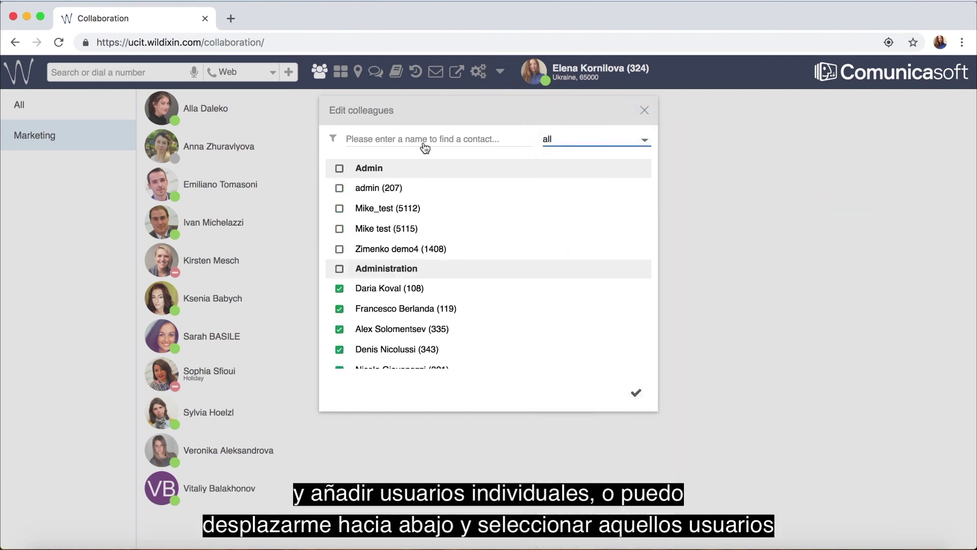
# Step: Search for 'steve', add the first matching contact, then clear the name filter
pyautogui.scroll(-10, 419, 234)
pyautogui.write('ste')
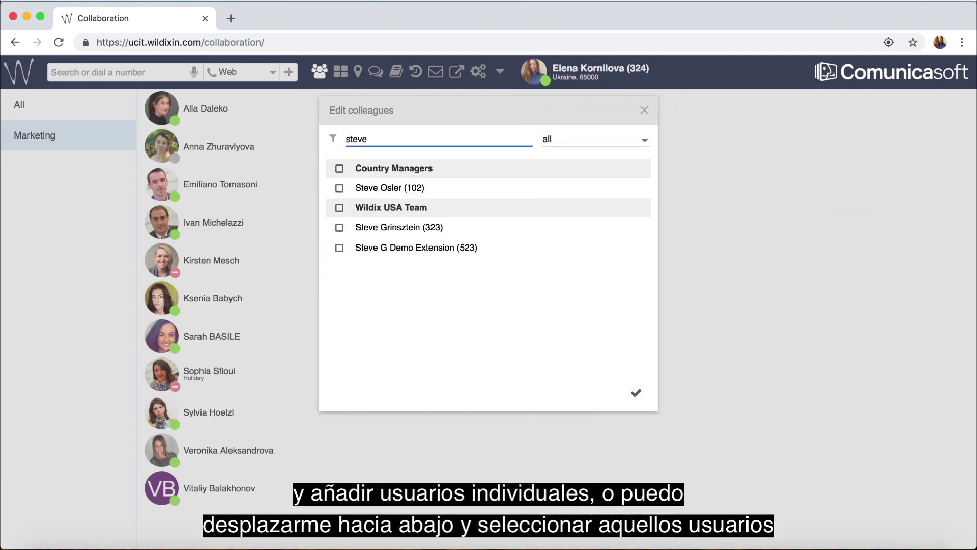
pyautogui.write('ve')
pyautogui.click(340, 189)
pyautogui.doubleClick(386, 142)
pyautogui.press('BackSpace')
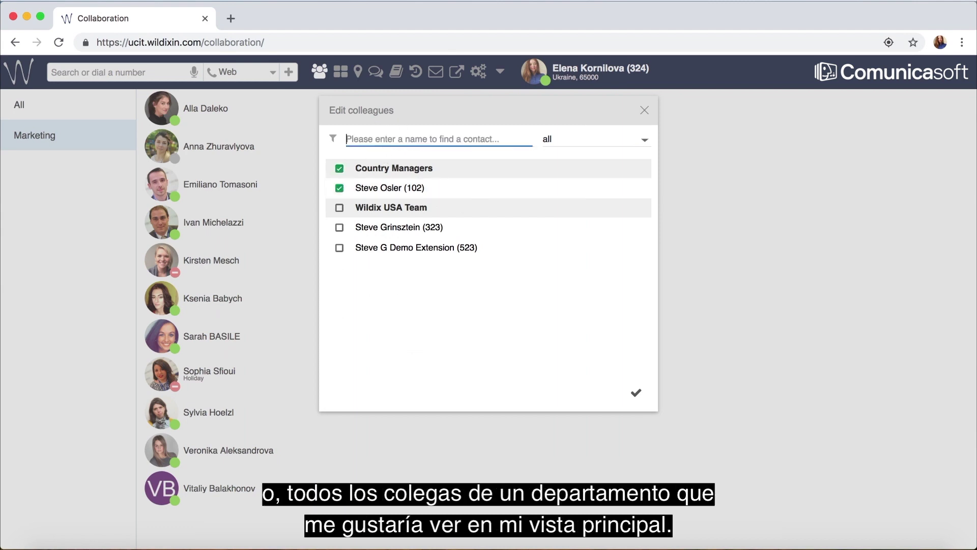
# Step: Add the whole SAT and Technical Support groups and save the colleague list
pyautogui.scroll(-15, 422, 259)
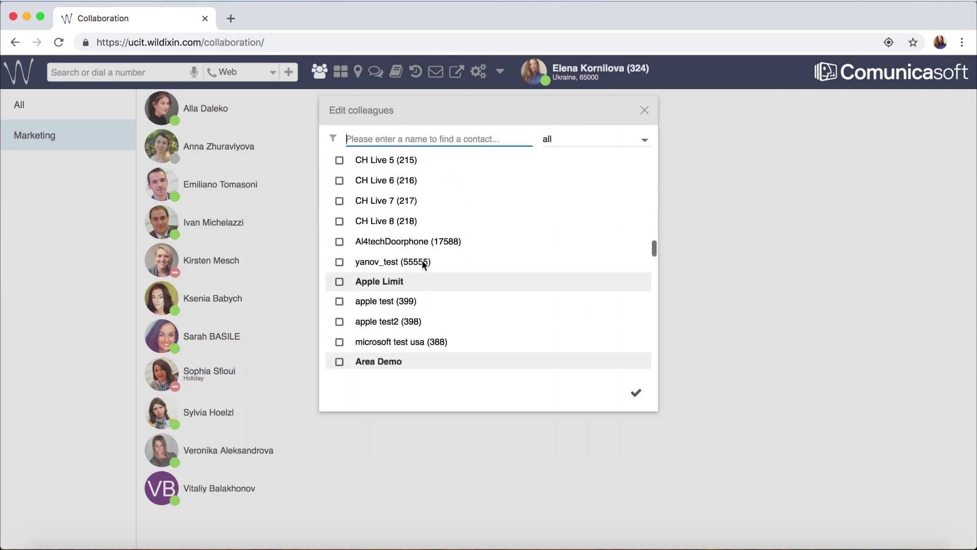
pyautogui.scroll(-10, 344, 321)
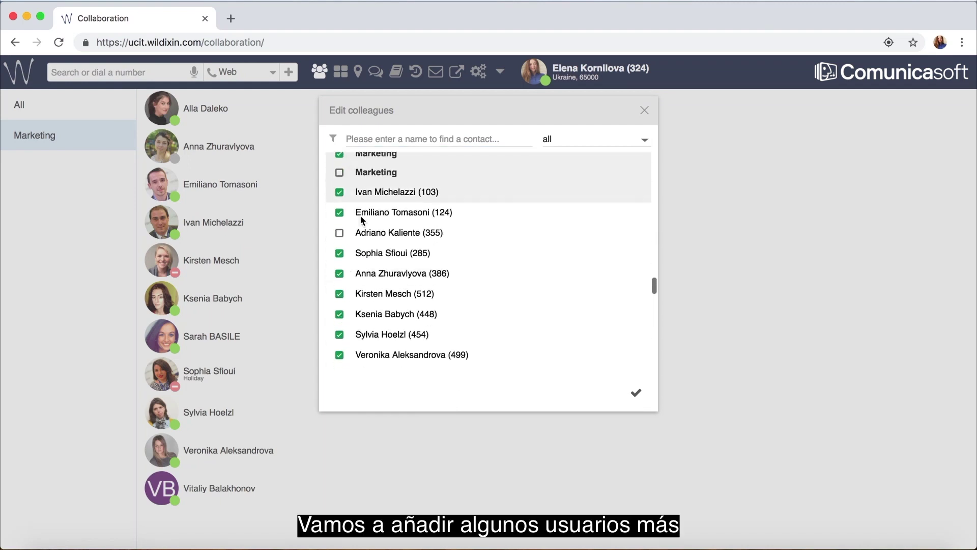
pyautogui.scroll(-10, 368, 271)
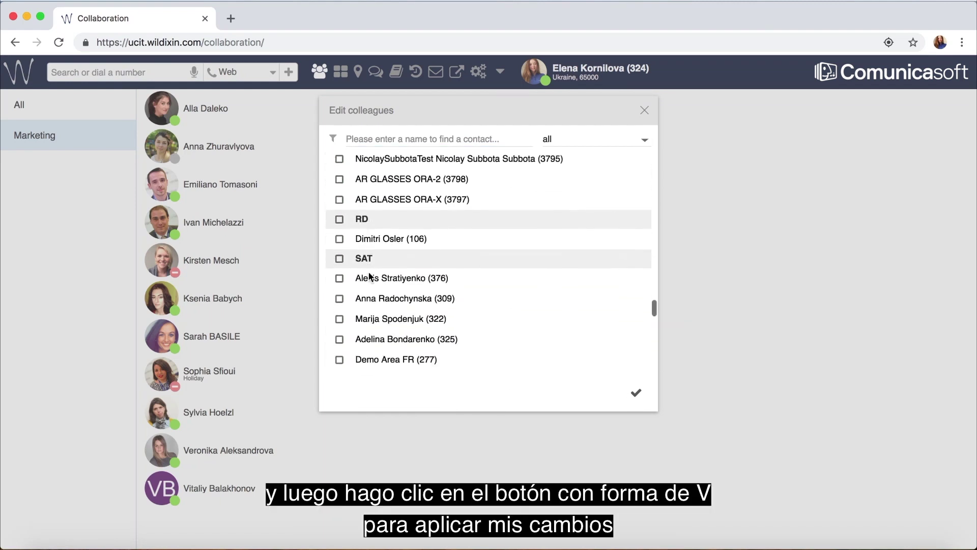
pyautogui.click(339, 236)
pyautogui.scroll(-10, 374, 308)
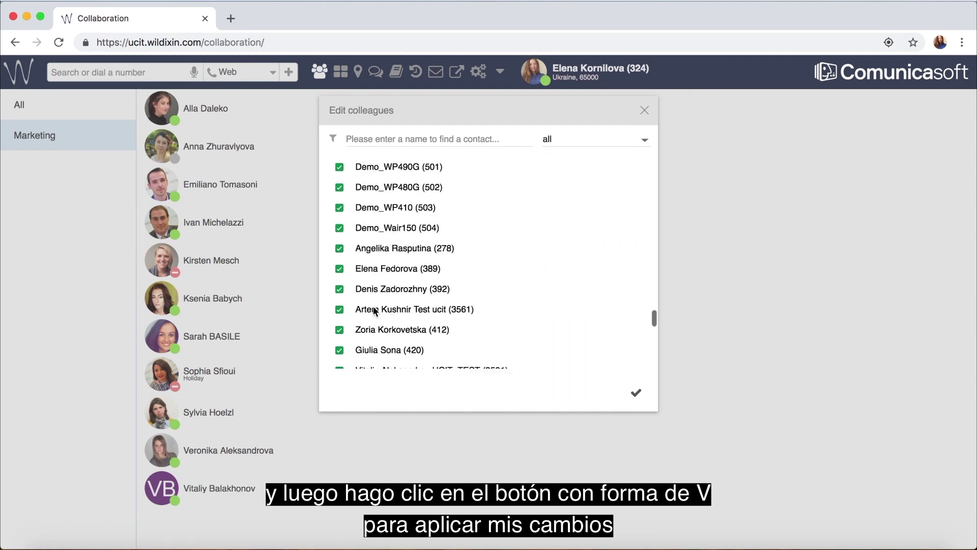
pyautogui.scroll(-10, 374, 307)
pyautogui.click(339, 170)
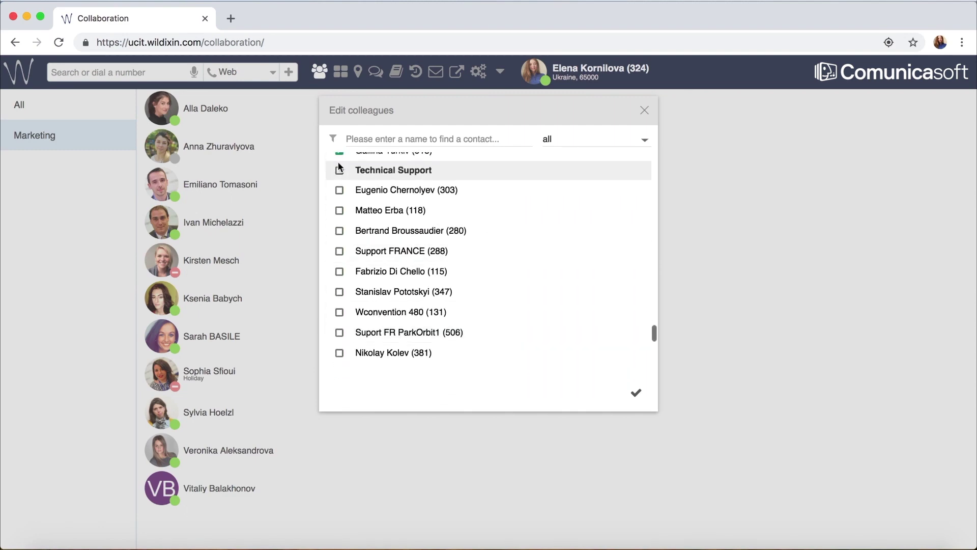
pyautogui.scroll(-5, 359, 213)
pyautogui.click(636, 393)
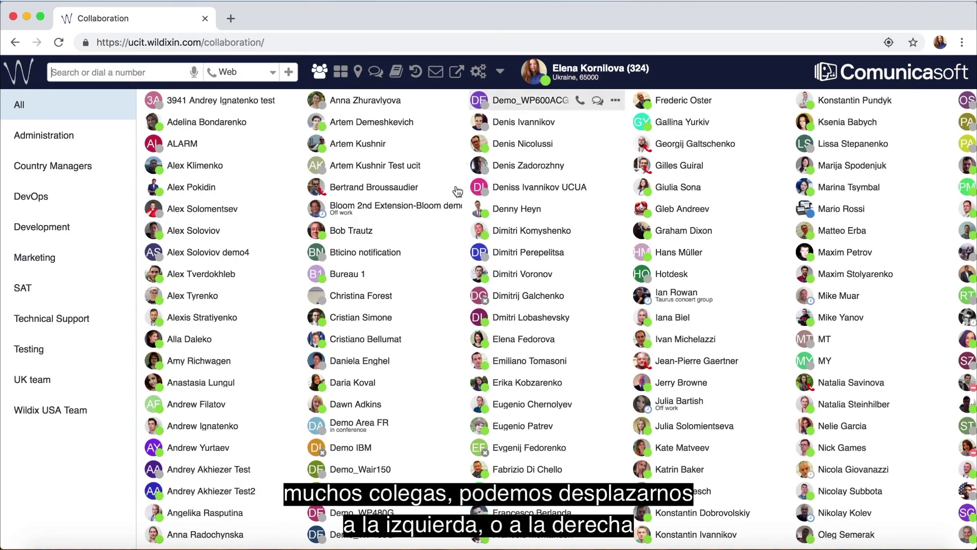
# Step: Filter colleagues by Administration, Country Managers, DevOps and Development, then show All again
pyautogui.hscroll(8, 461, 206)
pyautogui.hscroll(5, 461, 207)
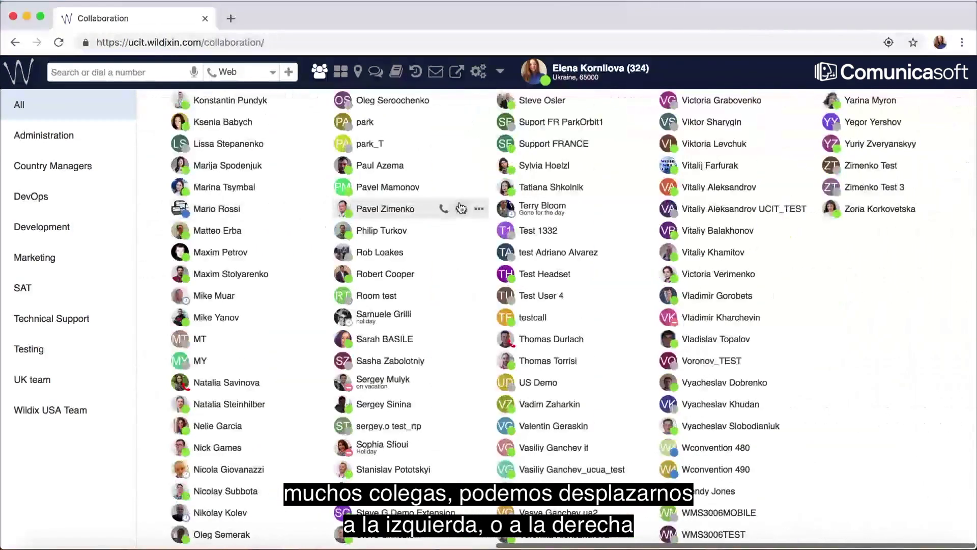
pyautogui.hscroll(-9, 461, 207)
pyautogui.hscroll(-4, 461, 207)
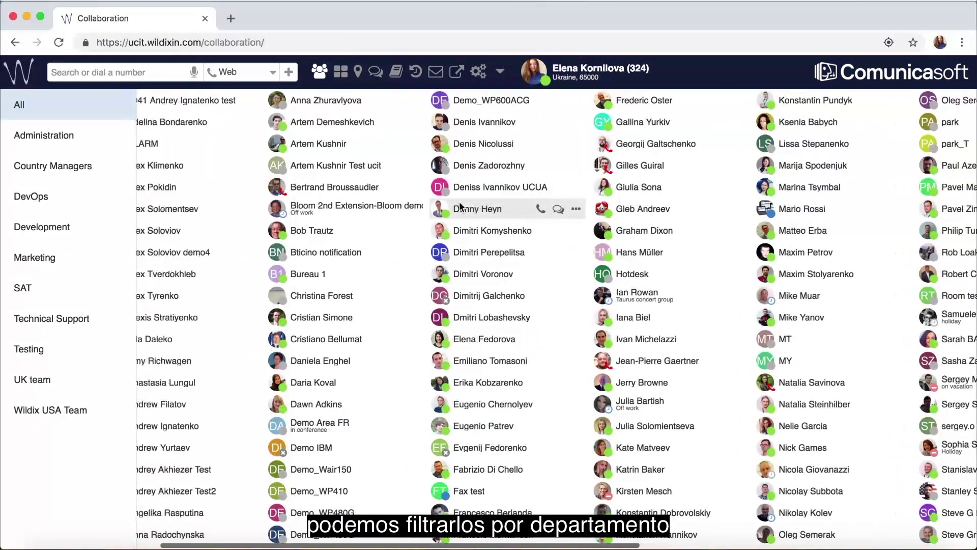
pyautogui.click(70, 139)
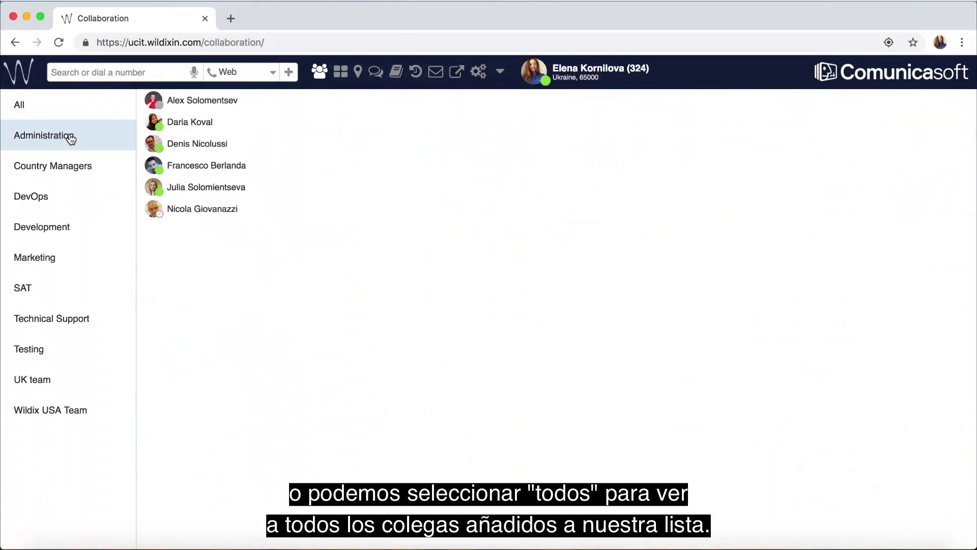
pyautogui.click(59, 166)
pyautogui.click(56, 198)
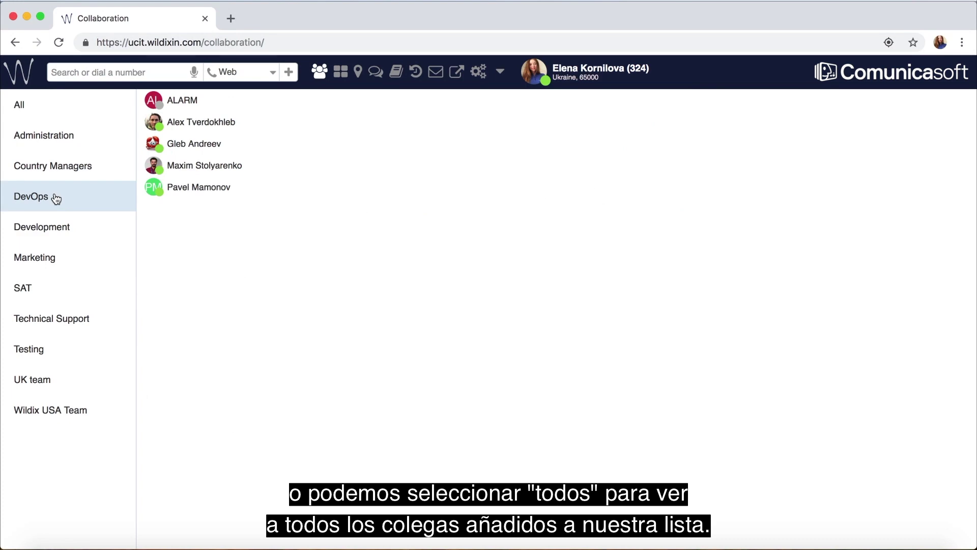
pyautogui.click(58, 227)
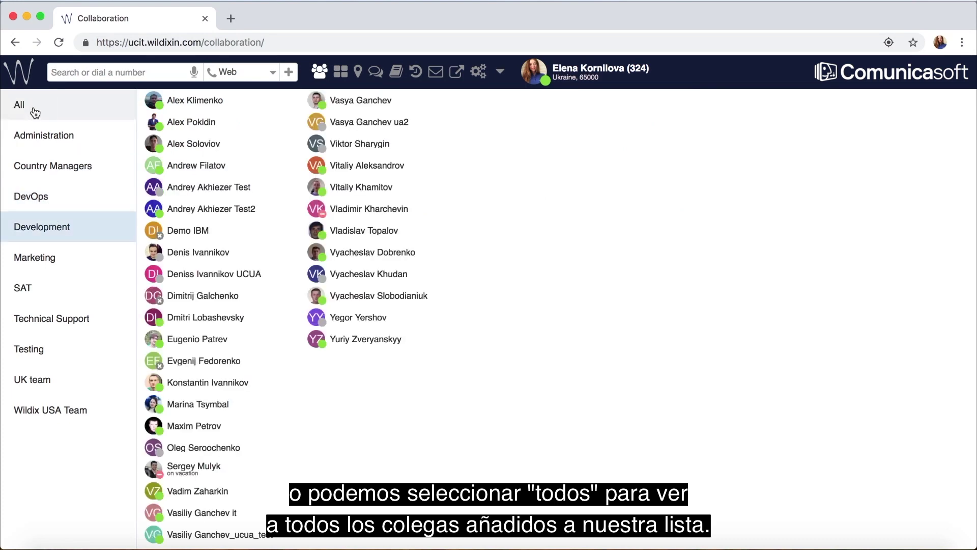
pyautogui.click(35, 113)
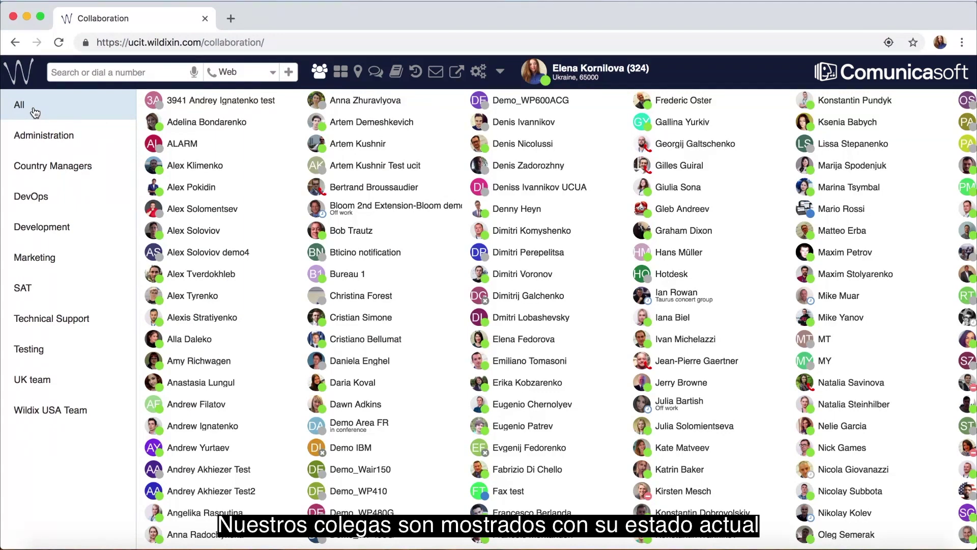
pyautogui.moveTo(156, 131)
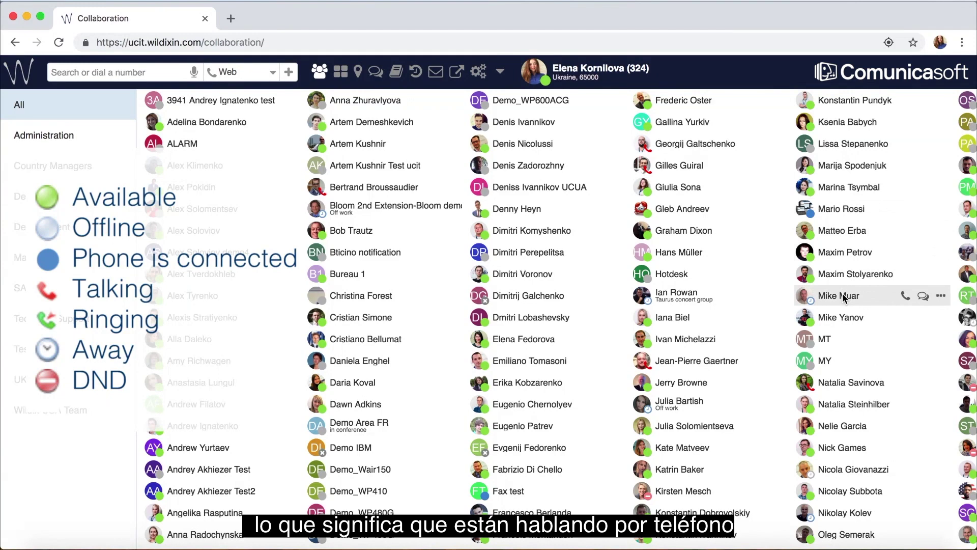
pyautogui.moveTo(843, 298)
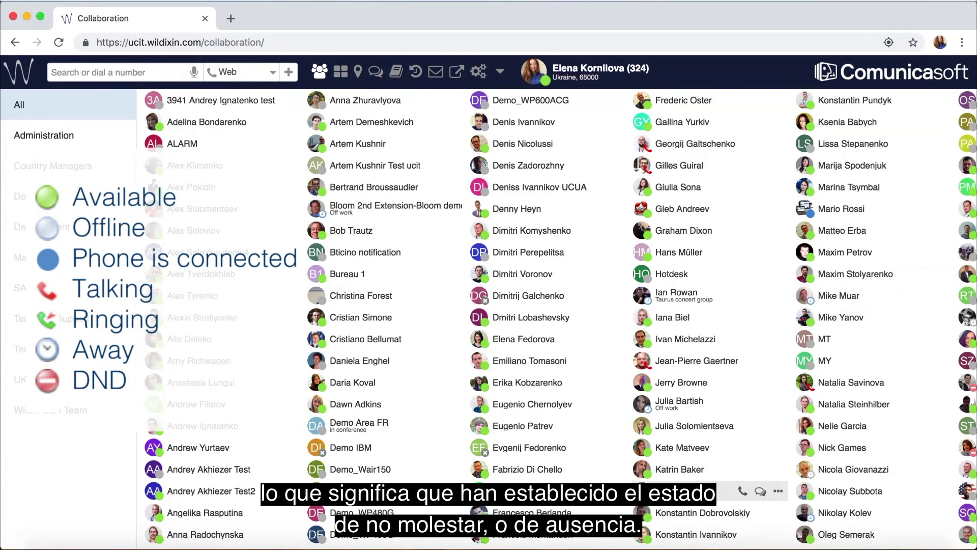
pyautogui.hscroll(8, 693, 492)
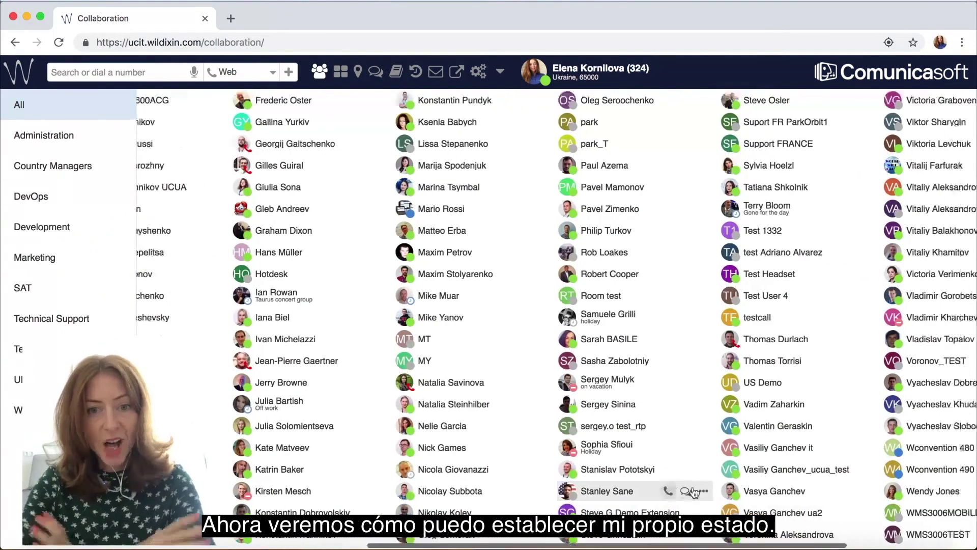
pyautogui.hscroll(4, 694, 492)
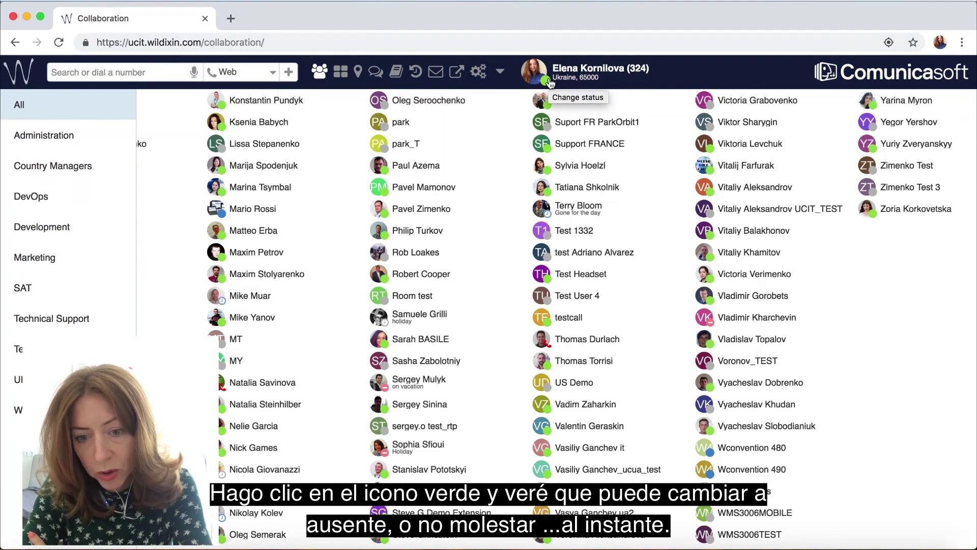
# Step: Change own presence status from away to do not disturb
pyautogui.click(550, 83)
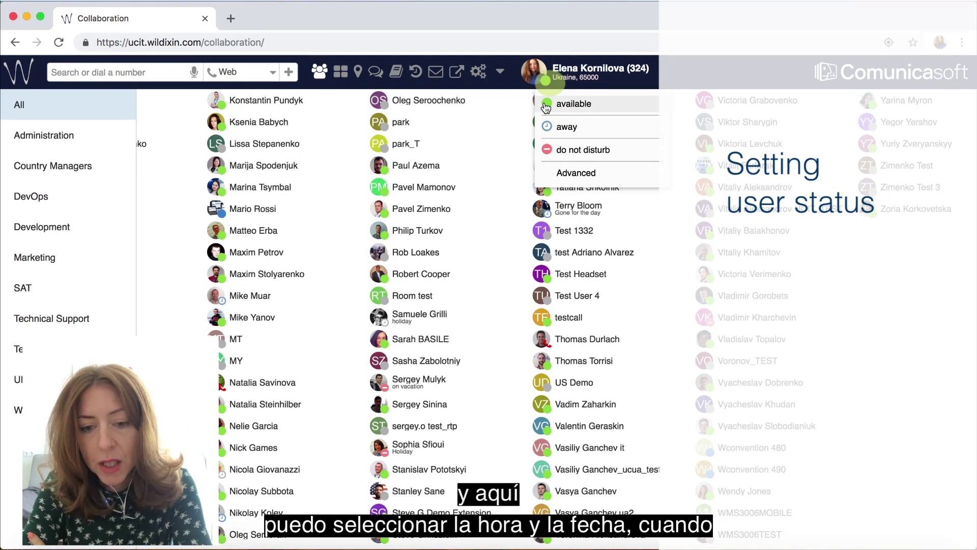
pyautogui.click(559, 130)
pyautogui.click(550, 83)
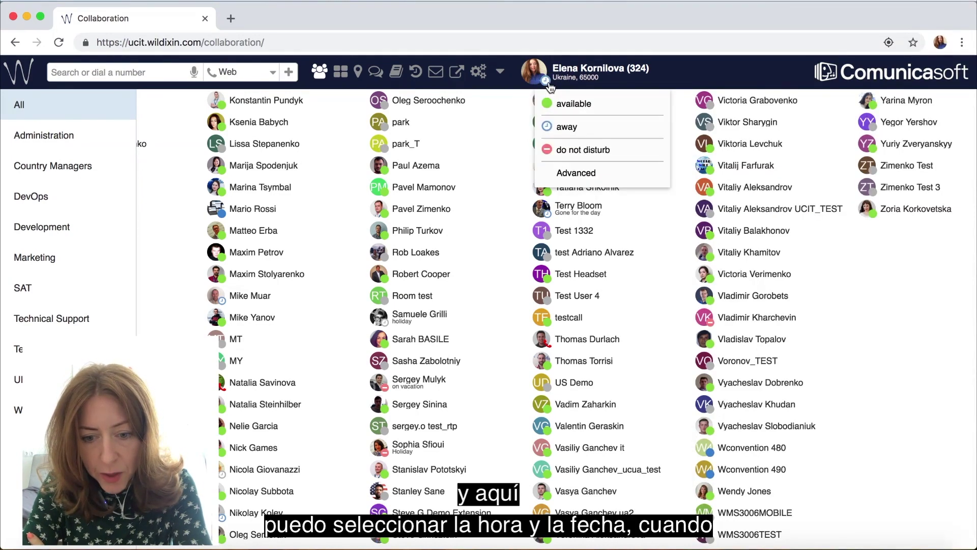
pyautogui.click(551, 152)
# Step: Make the do not disturb status expire on 25/09/2018 at 13:45
pyautogui.click(545, 80)
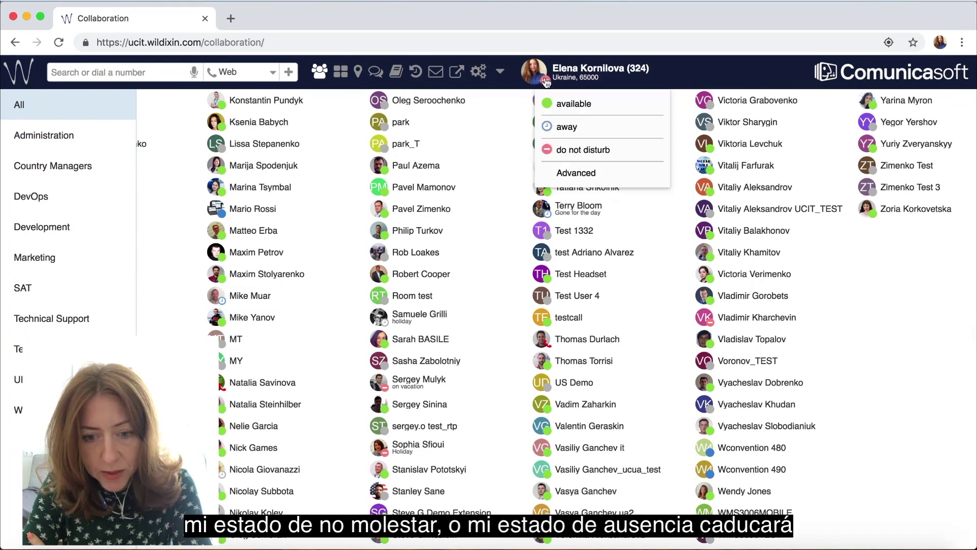
pyautogui.click(561, 175)
pyautogui.click(368, 162)
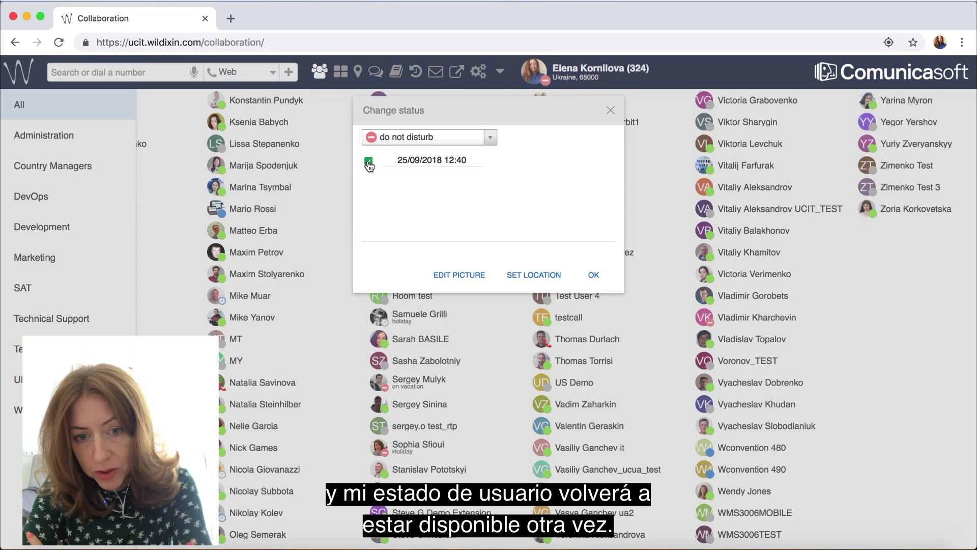
pyautogui.click(450, 162)
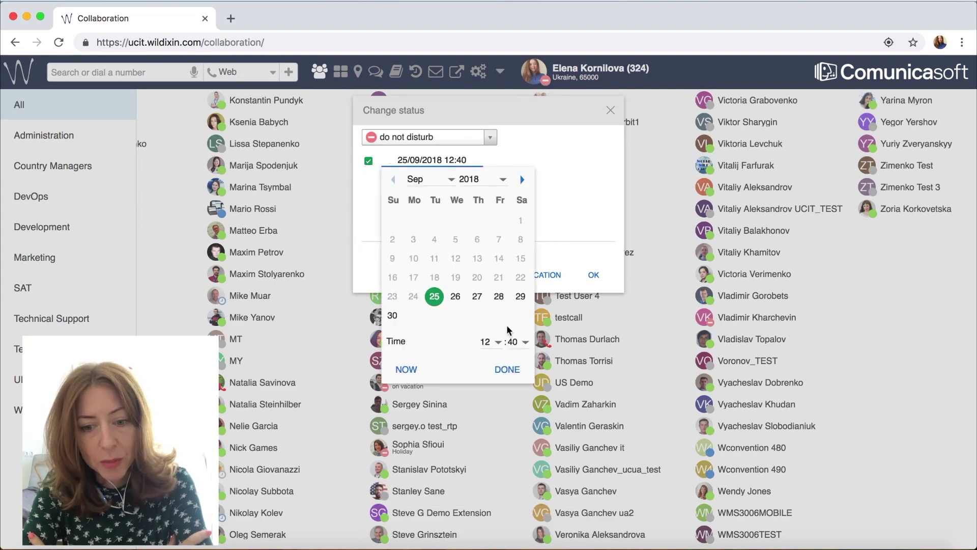
pyautogui.click(498, 343)
pyautogui.click(496, 356)
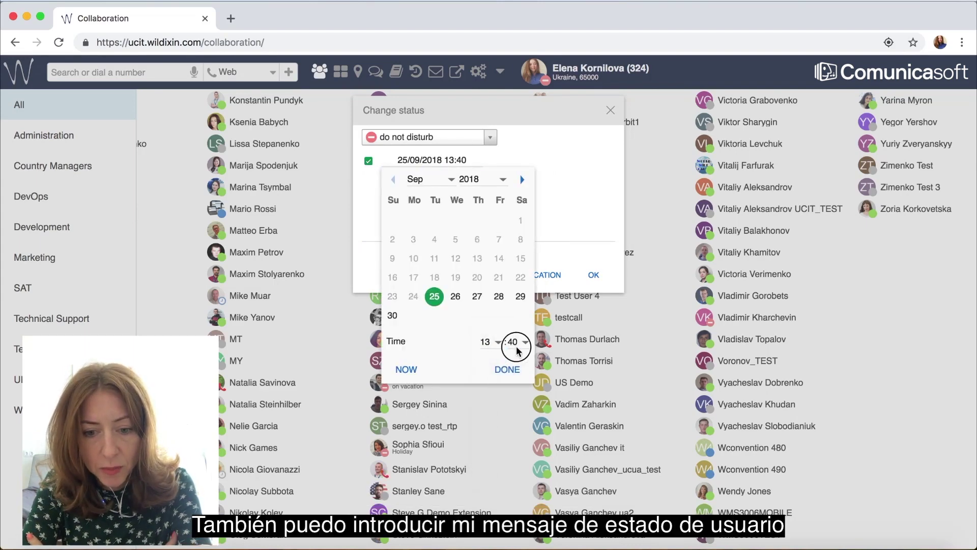
pyautogui.click(521, 342)
pyautogui.click(525, 356)
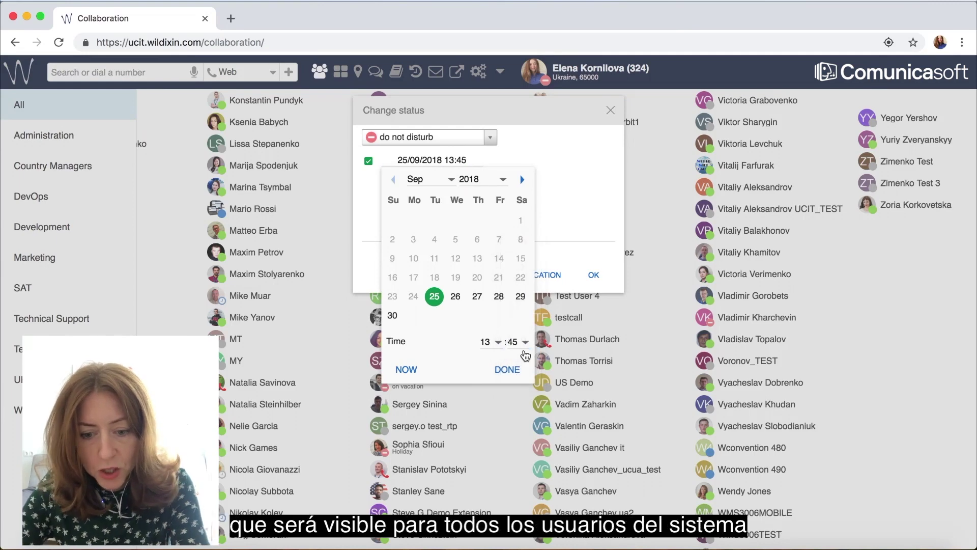
pyautogui.click(507, 369)
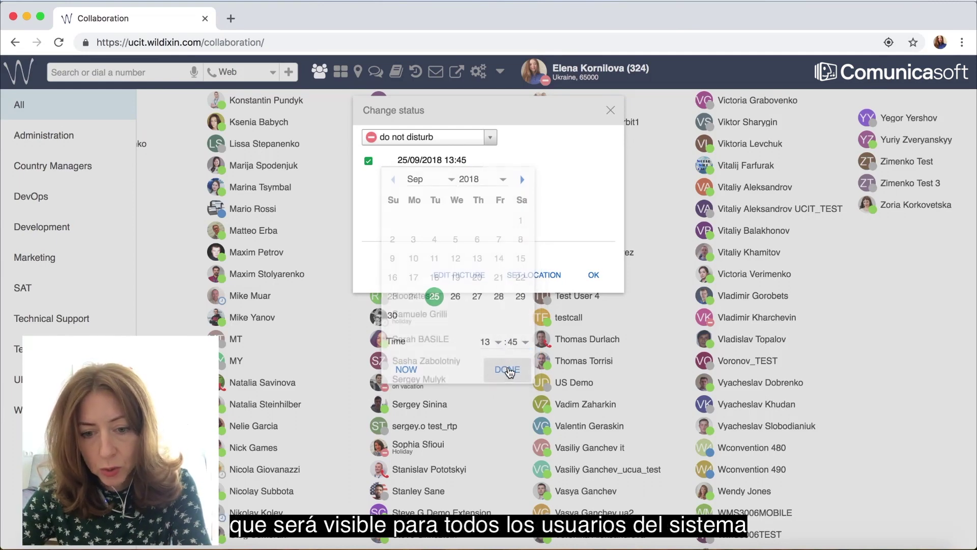
# Step: Add the status message 'meeting' and apply the status
pyautogui.click(419, 227)
pyautogui.write('meeting')
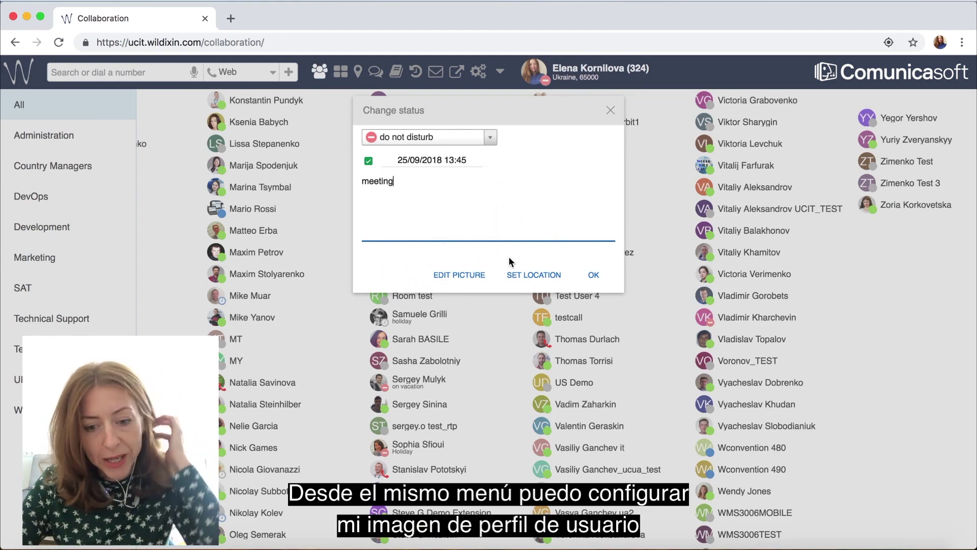
pyautogui.click(594, 277)
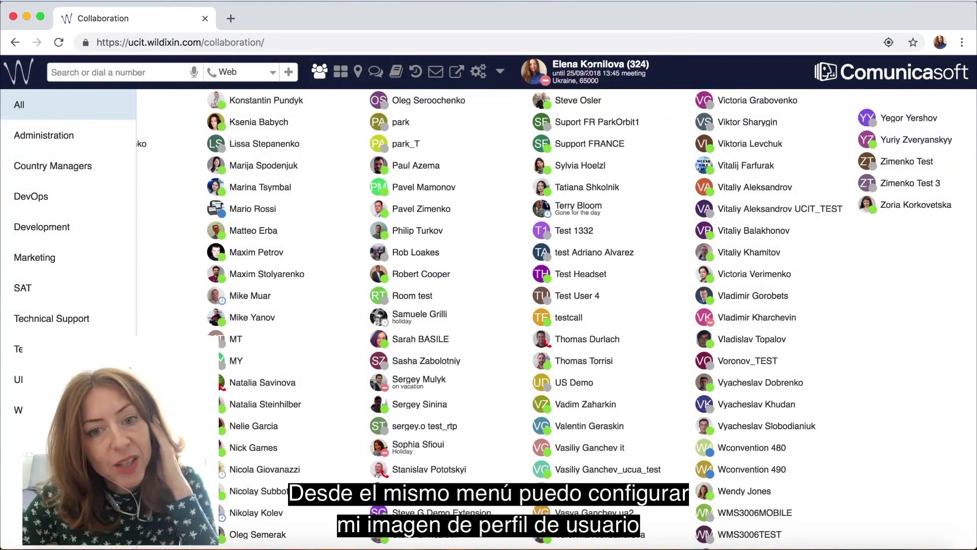
# Step: Take a webcam snapshot for the profile picture and crop it to the whole image
pyautogui.click(545, 80)
pyautogui.click(558, 174)
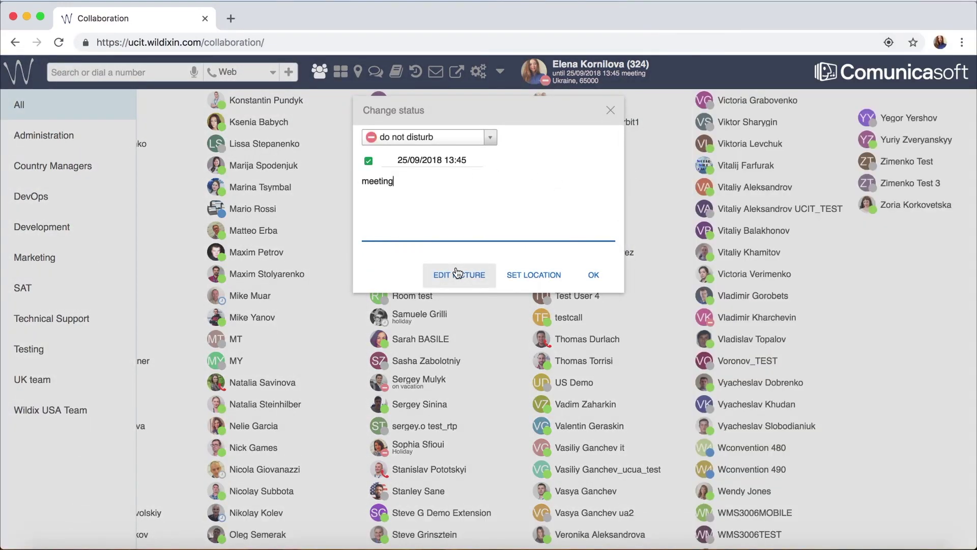
pyautogui.click(457, 273)
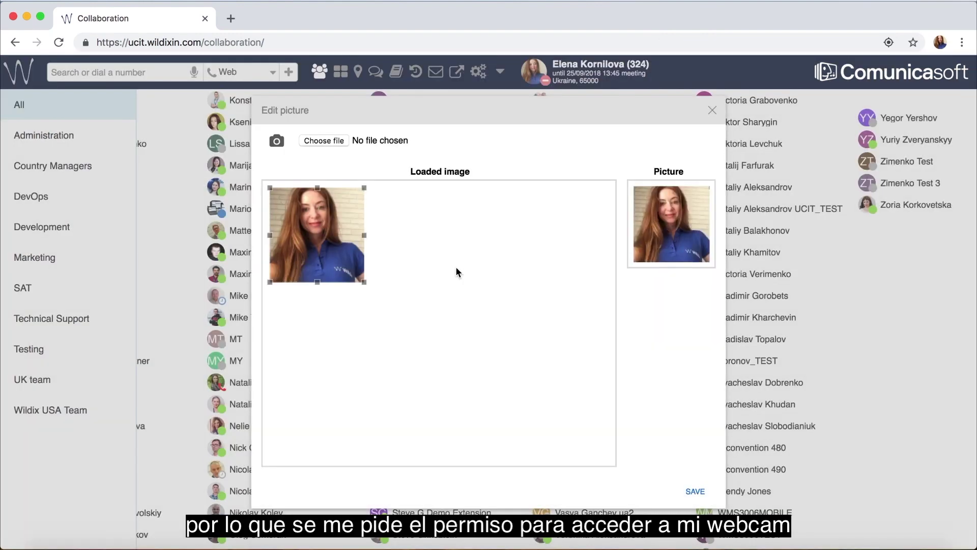
pyautogui.click(278, 142)
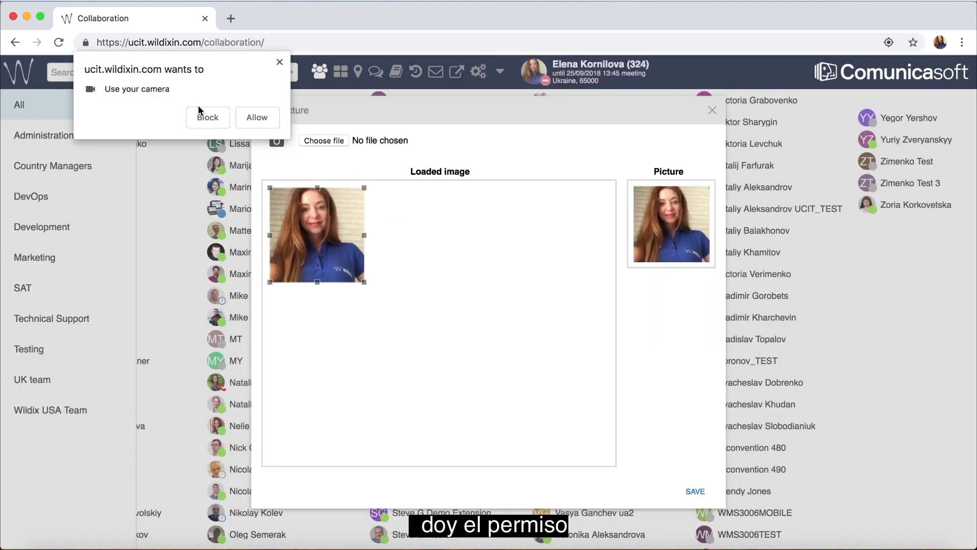
pyautogui.click(257, 118)
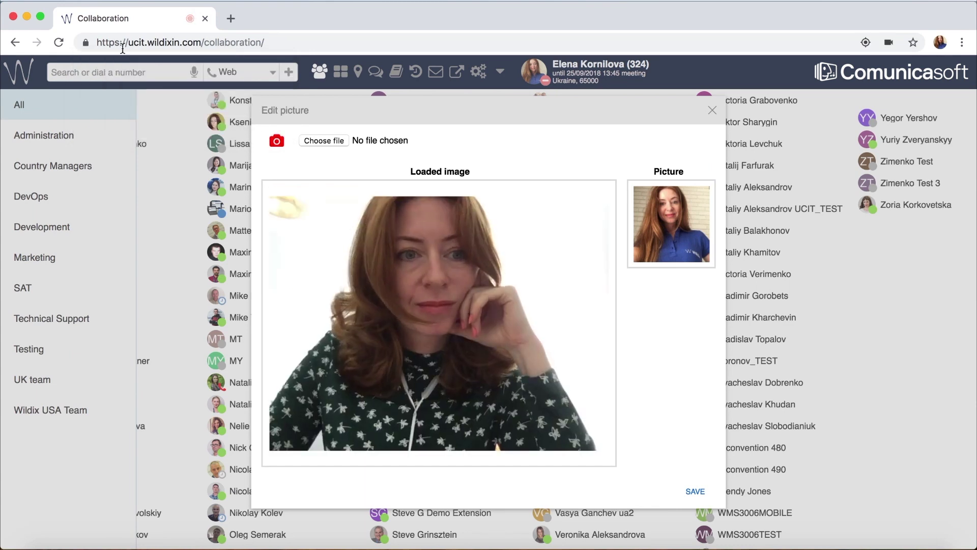
pyautogui.click(87, 43)
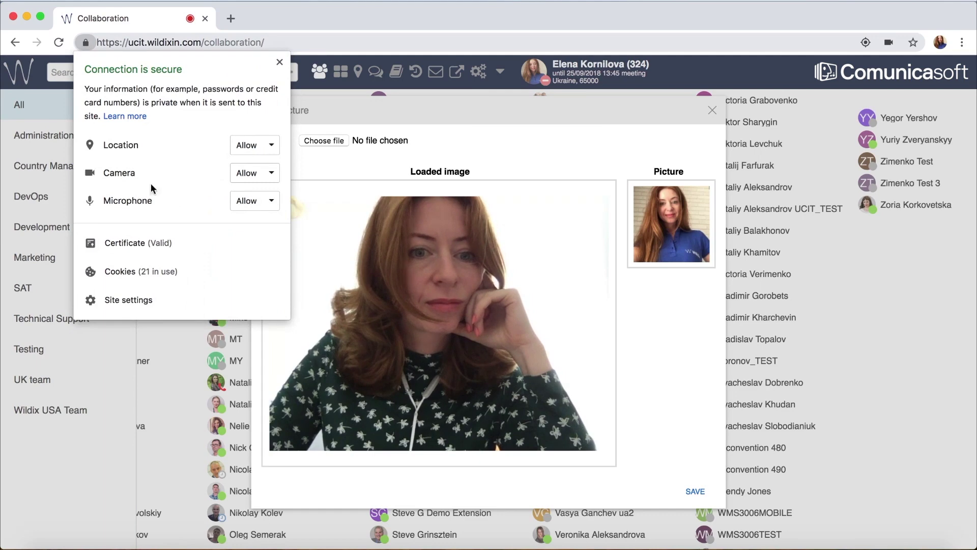
pyautogui.click(86, 44)
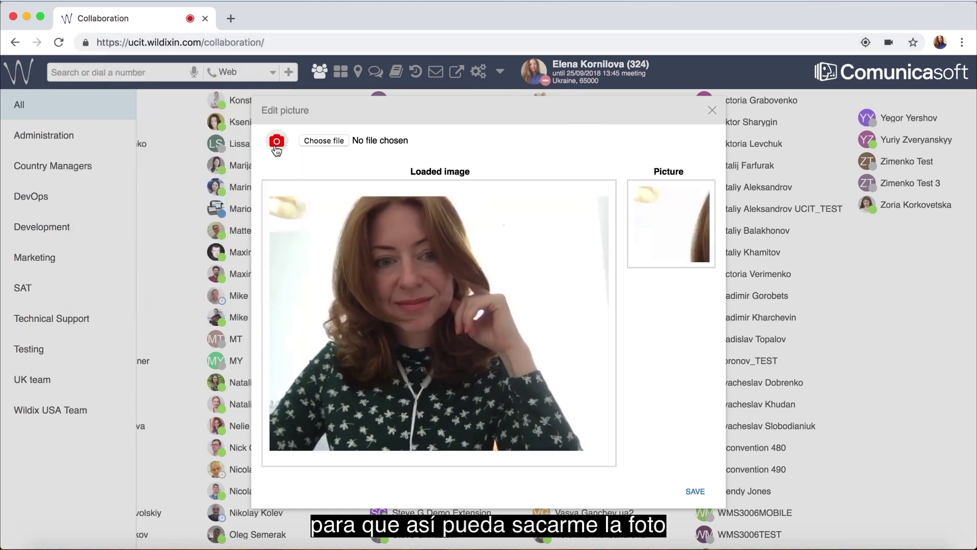
pyautogui.click(276, 141)
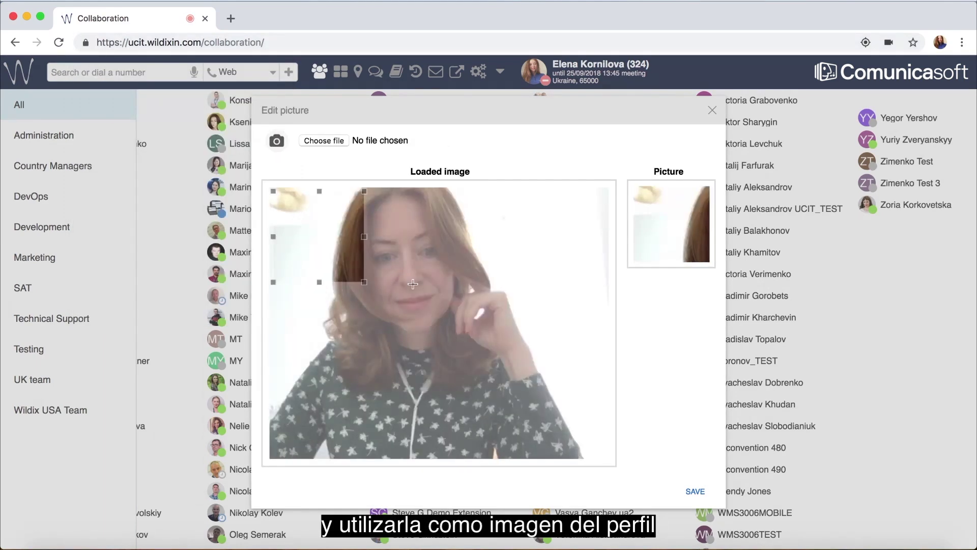
pyautogui.moveTo(364, 281); pyautogui.dragTo(541, 458)
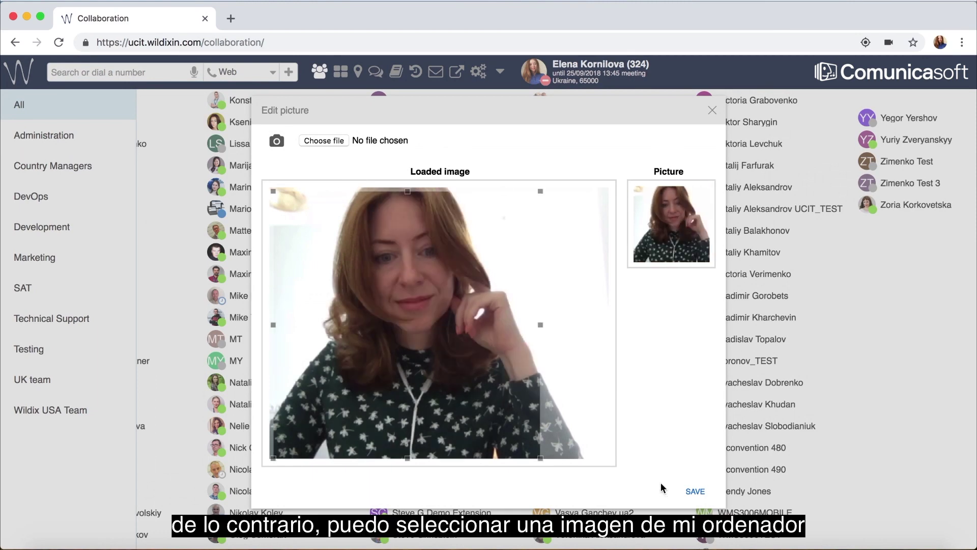
# Step: Upload aaa.jpg from Pictures, crop it to fit the photo, and save it as profile picture
pyautogui.click(315, 145)
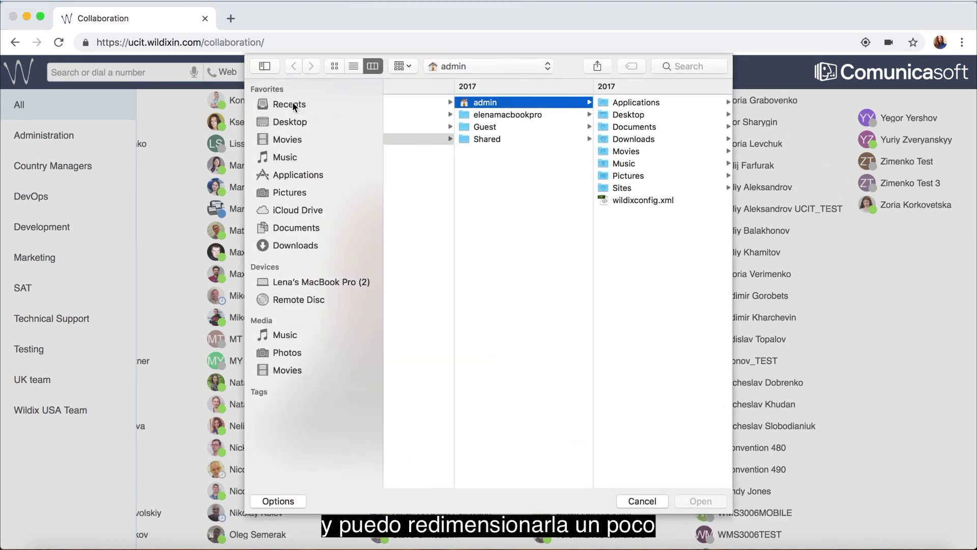
pyautogui.click(287, 192)
pyautogui.click(420, 287)
pyautogui.click(701, 501)
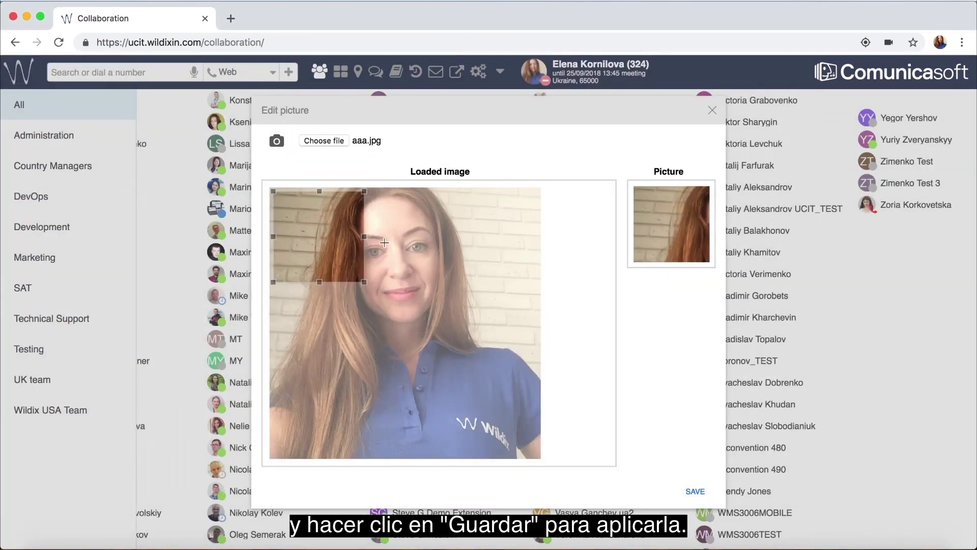
pyautogui.moveTo(364, 281); pyautogui.dragTo(587, 448)
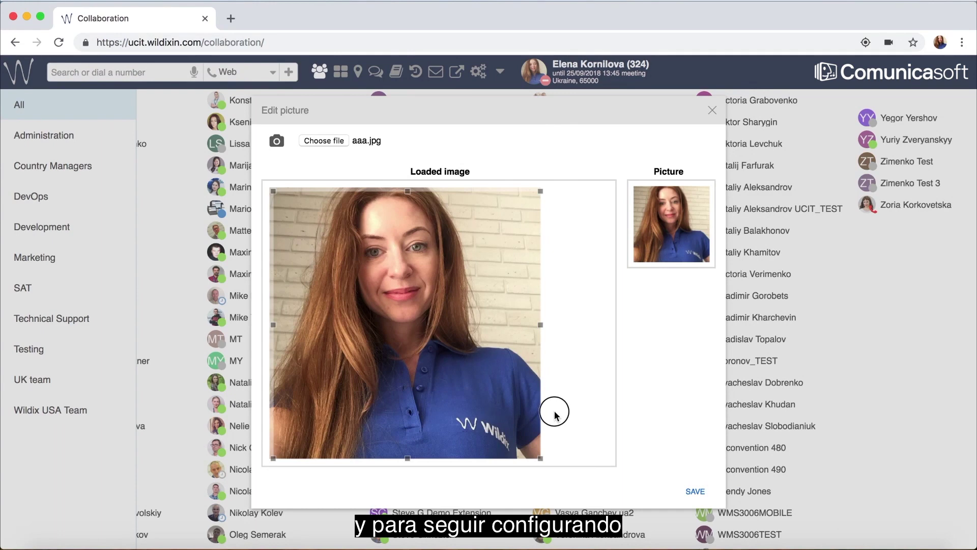
pyautogui.moveTo(532, 407); pyautogui.dragTo(487, 362)
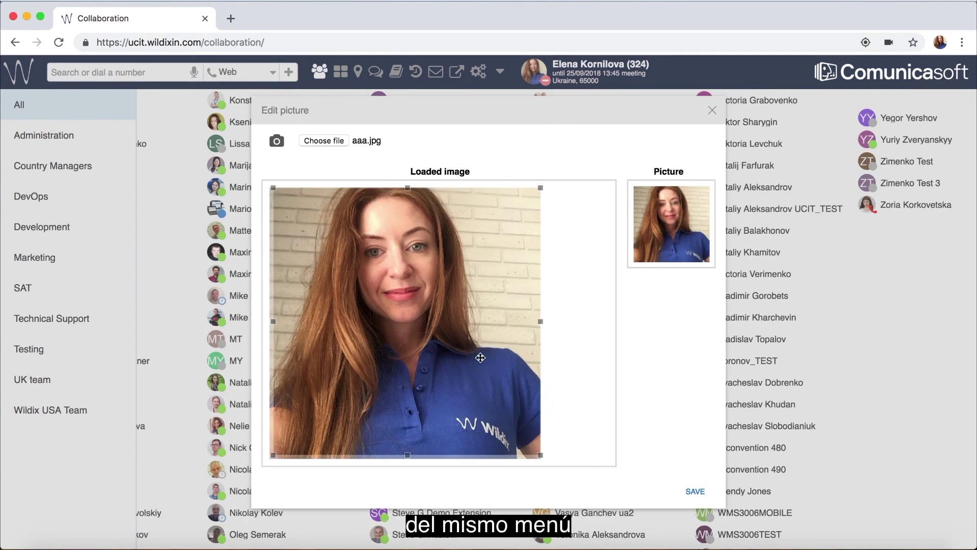
pyautogui.moveTo(540, 456); pyautogui.dragTo(535, 450)
pyautogui.moveTo(477, 393)
pyautogui.mouseDown()
pyautogui.moveTo(487, 394)
pyautogui.moveTo(474, 392)
pyautogui.mouseUp()
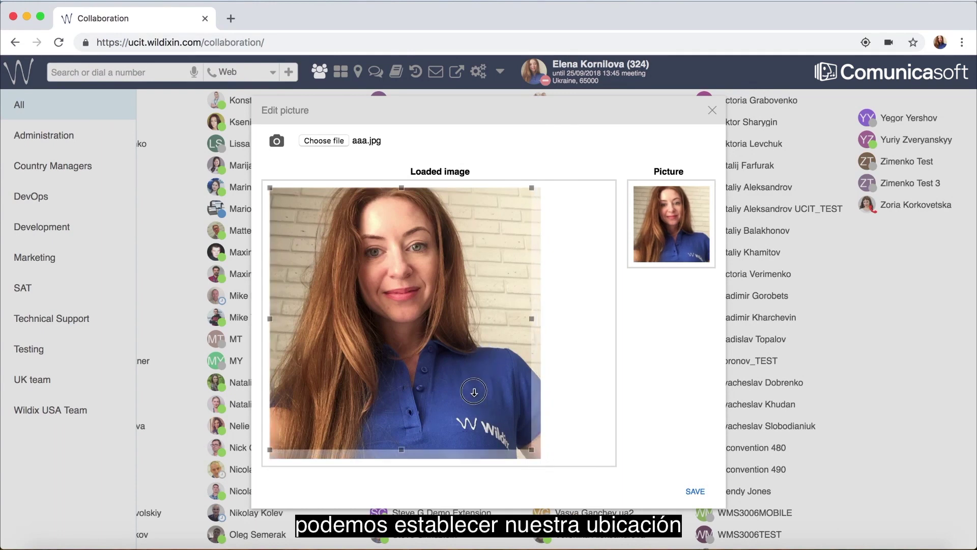
pyautogui.click(696, 492)
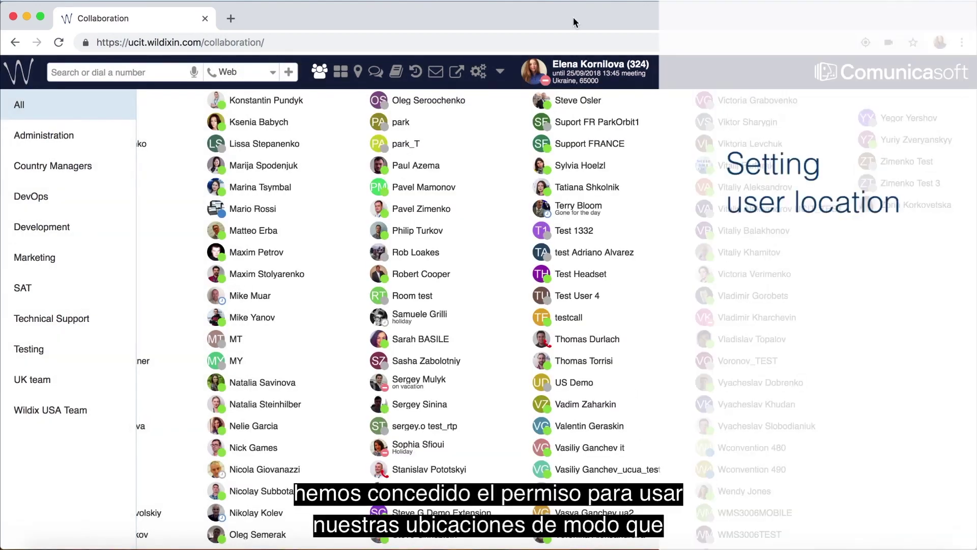
# Step: Set a custom location by moving the marker to northern Italy and searching 'trento'
pyautogui.click(547, 81)
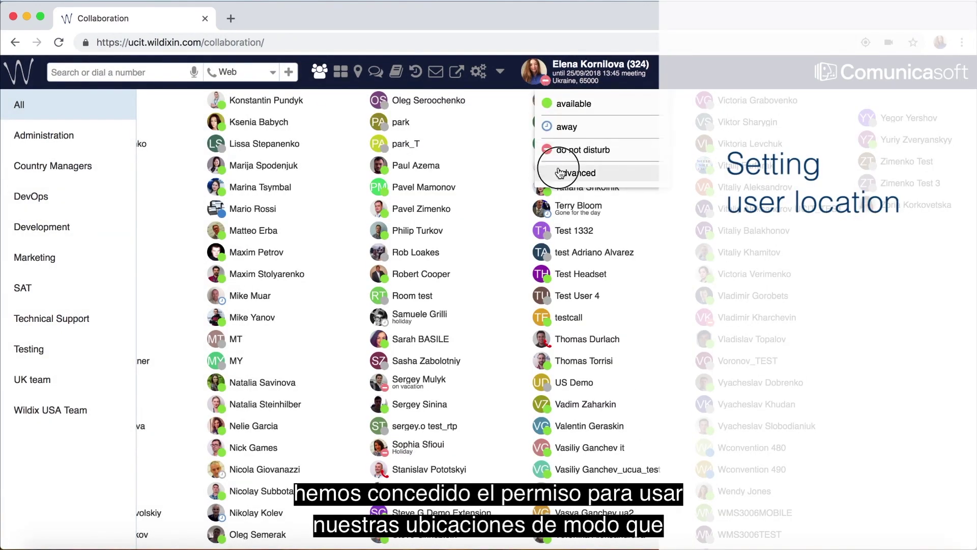
pyautogui.click(560, 173)
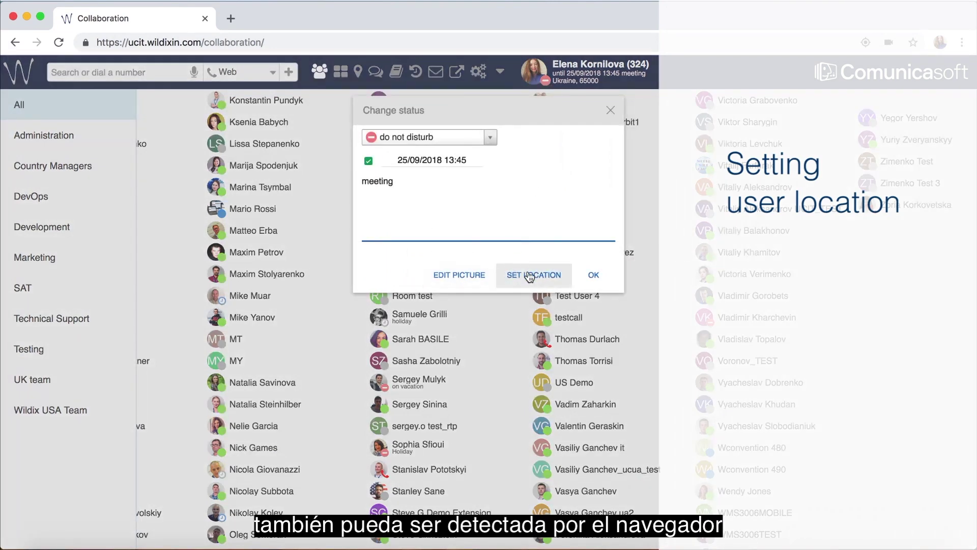
pyautogui.click(534, 275)
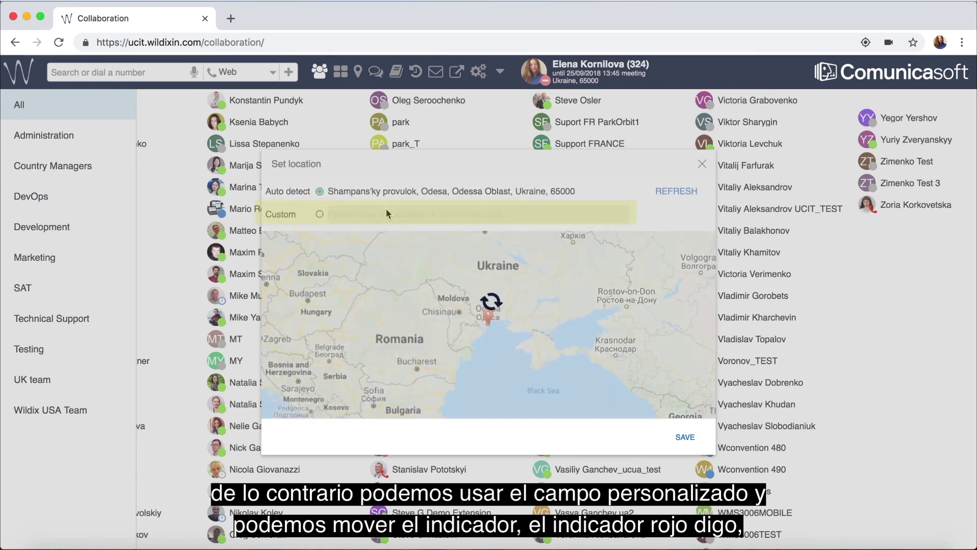
pyautogui.click(320, 214)
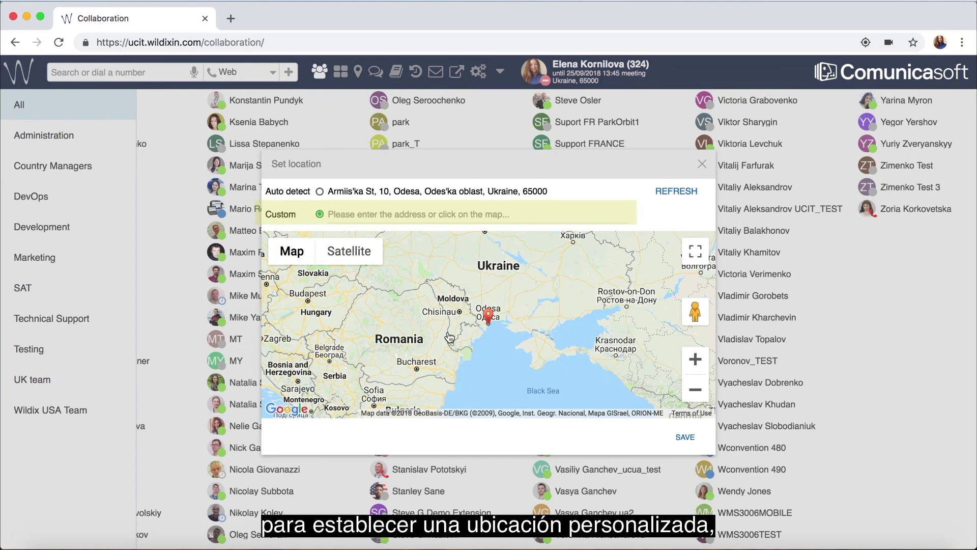
pyautogui.scroll(-2, 449, 337)
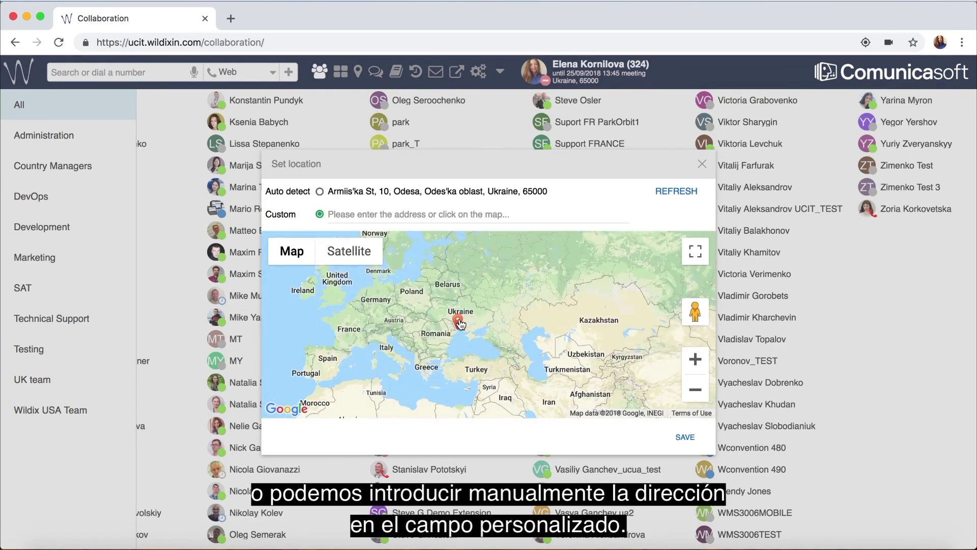
pyautogui.moveTo(460, 323); pyautogui.dragTo(386, 331)
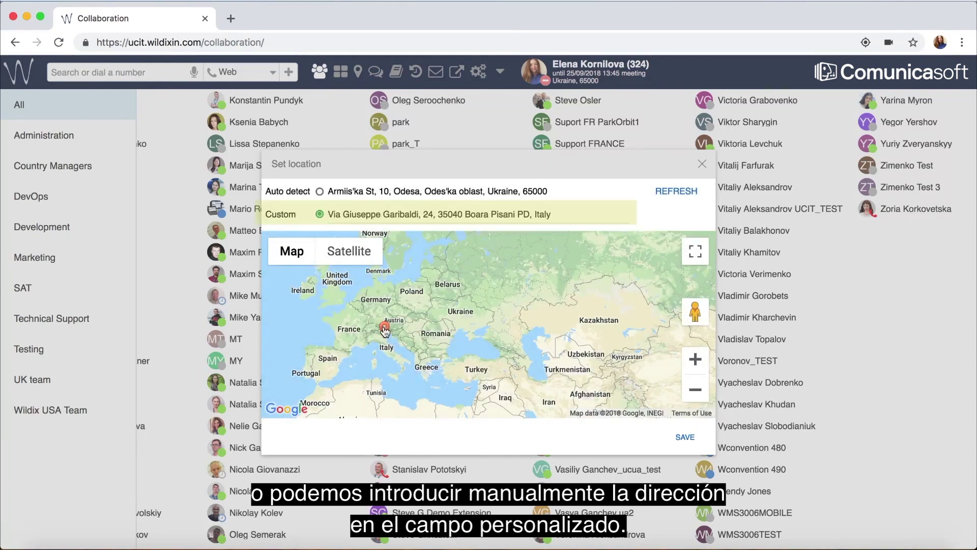
pyautogui.tripleClick(417, 214)
pyautogui.write('trento')
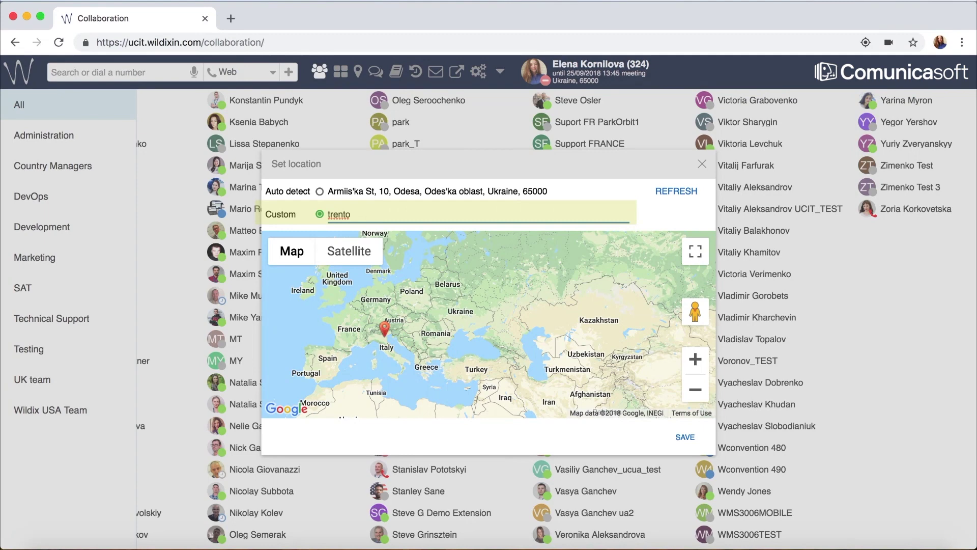
pyautogui.press('Return')
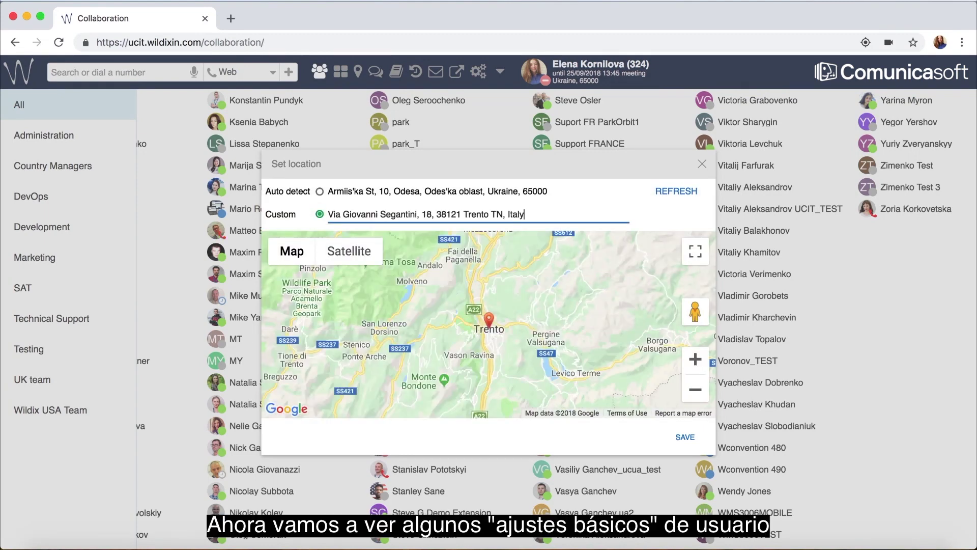
pyautogui.tripleClick(422, 216)
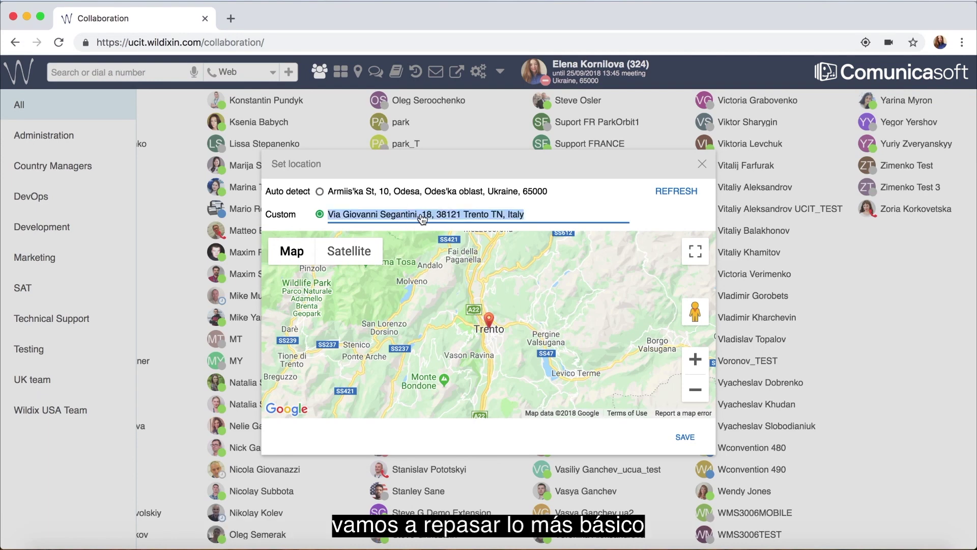
pyautogui.click(564, 204)
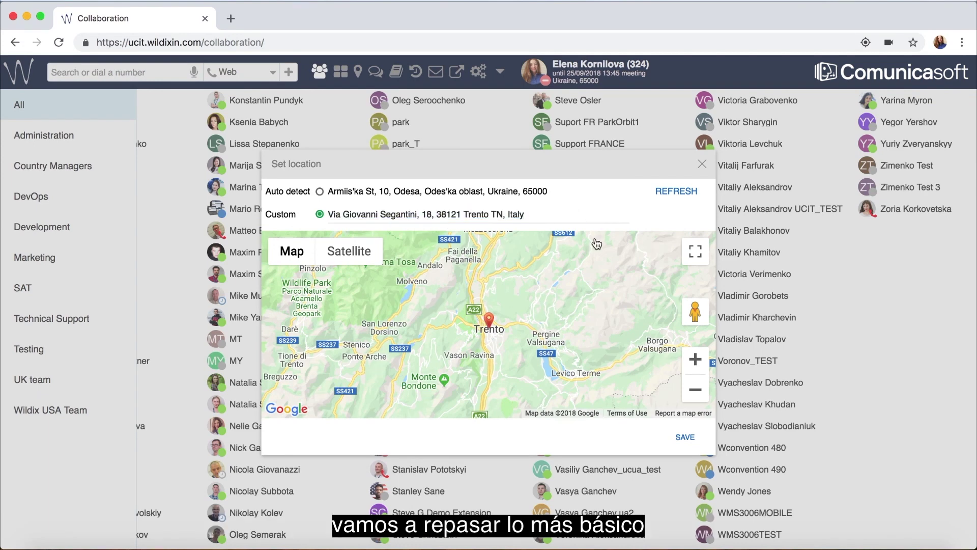
# Step: Save Trento as the custom location and close the password form without changes
pyautogui.click(692, 446)
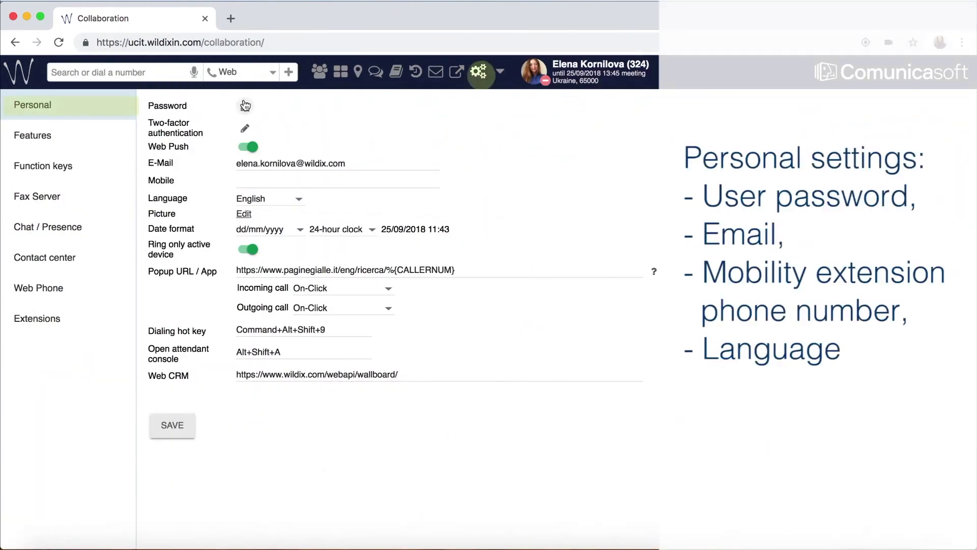
pyautogui.click(245, 106)
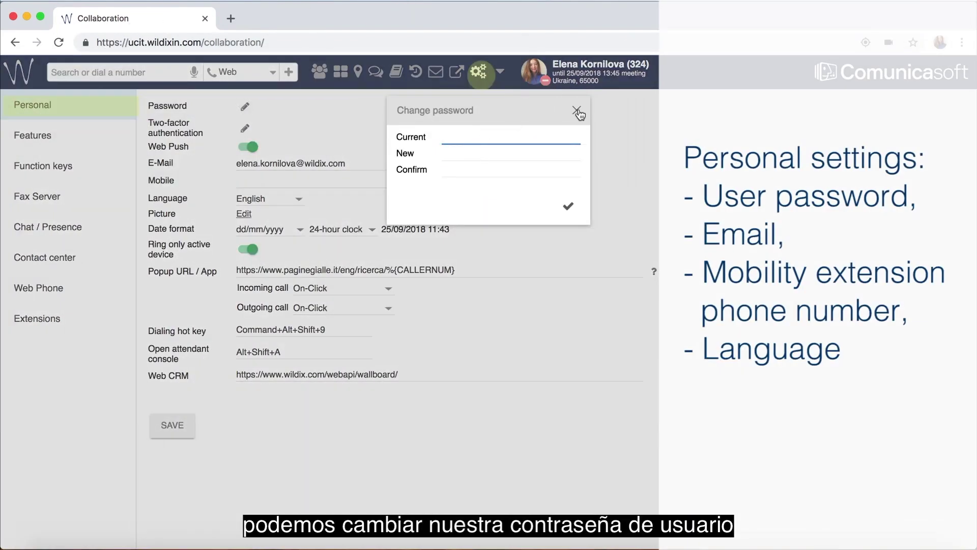
pyautogui.click(578, 108)
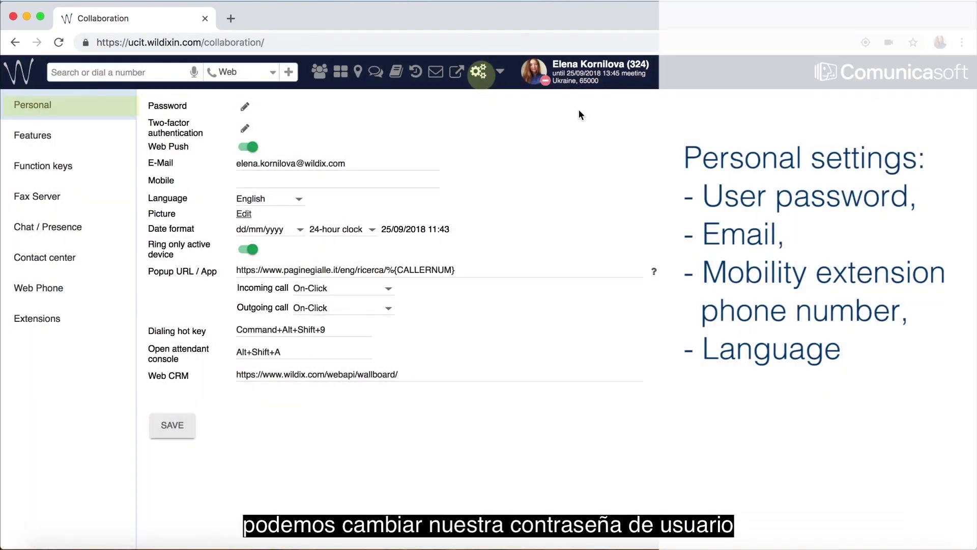
# Step: Fill in the user's mobile number and list the interface language options
pyautogui.tripleClick(255, 168)
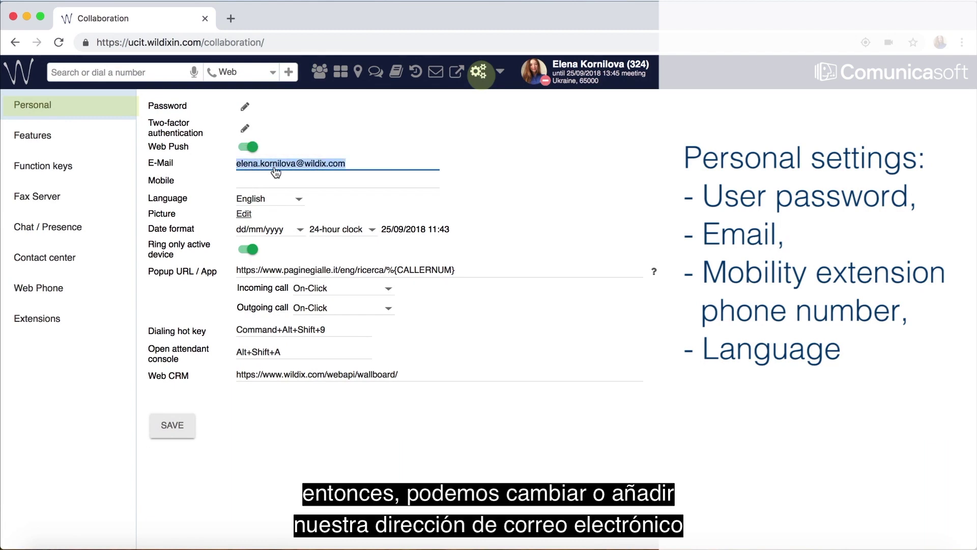
pyautogui.click(272, 180)
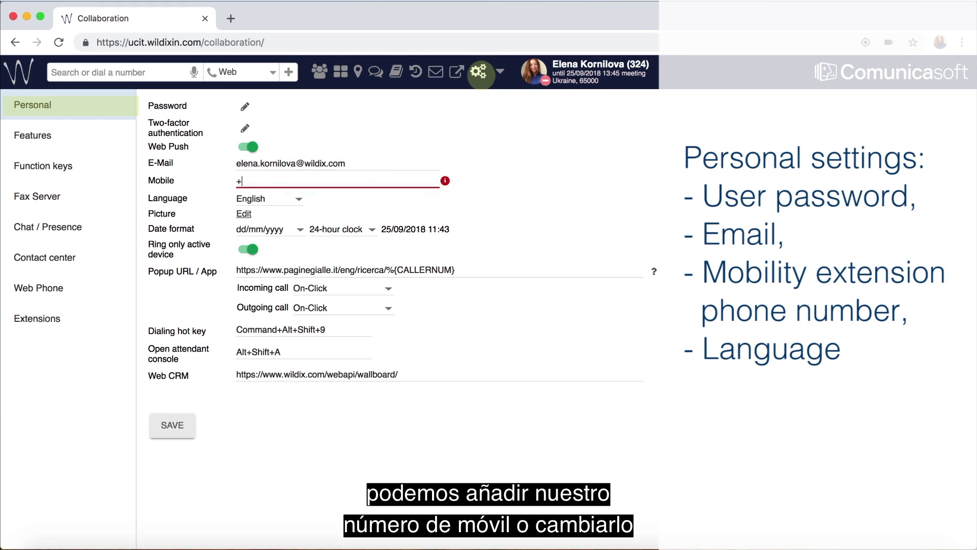
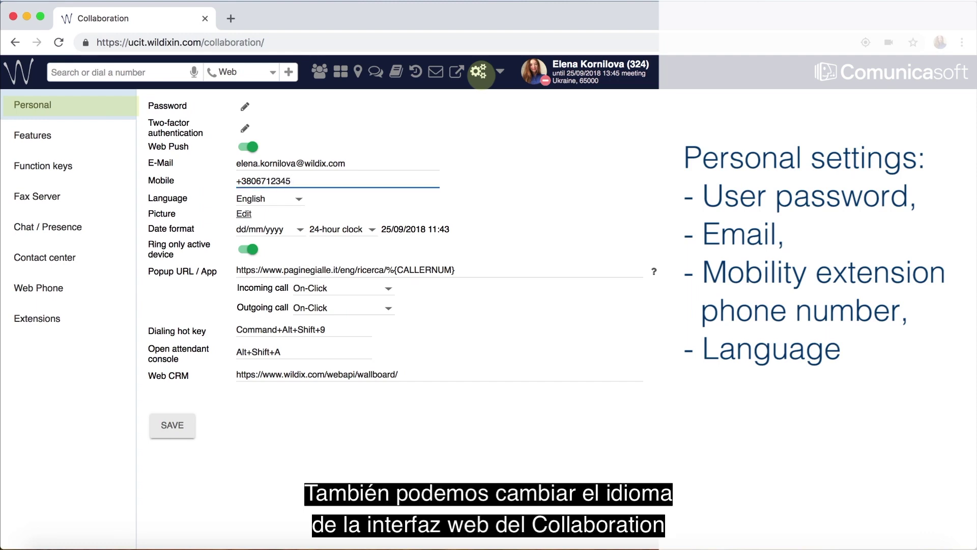
pyautogui.click(267, 199)
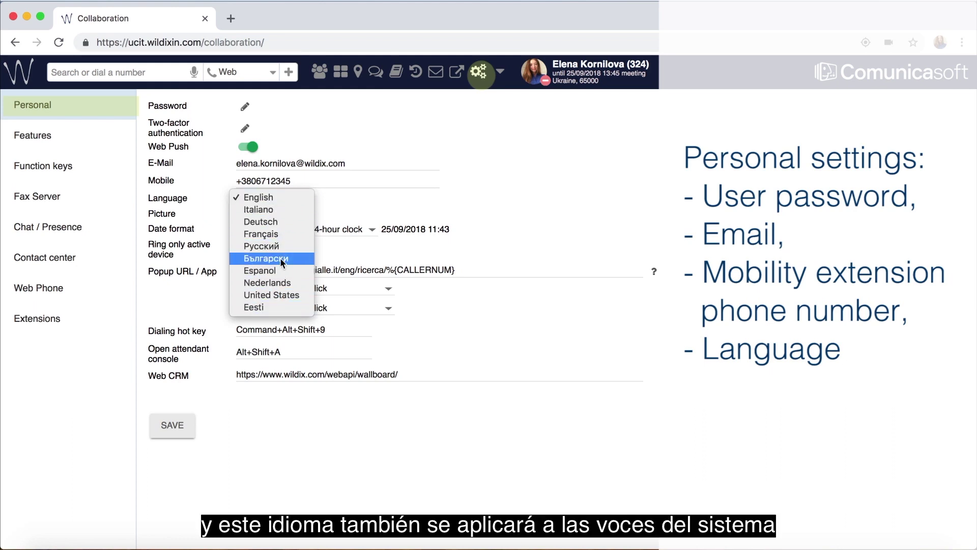
# Step: Set the interface language to United States and bring up the Features call-handling settings
pyautogui.click(286, 294)
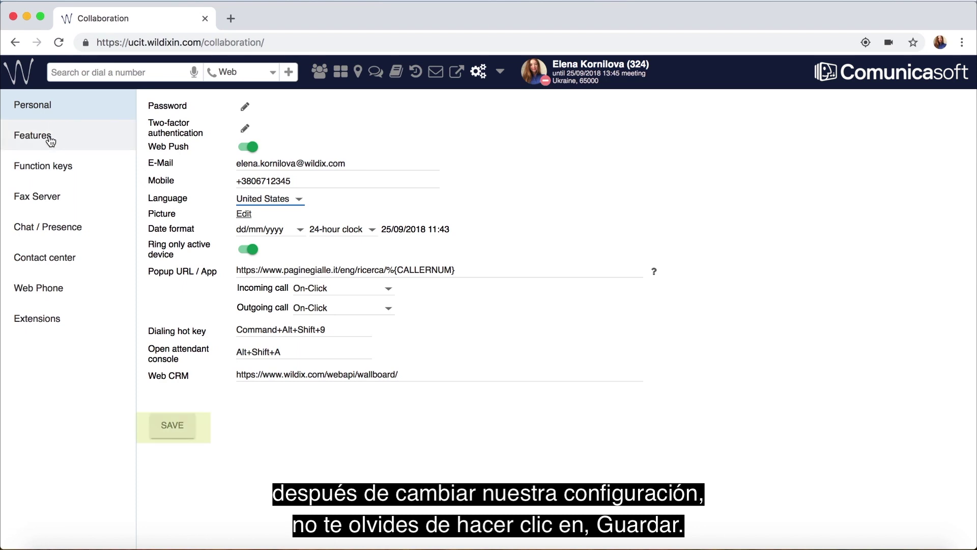
pyautogui.click(63, 135)
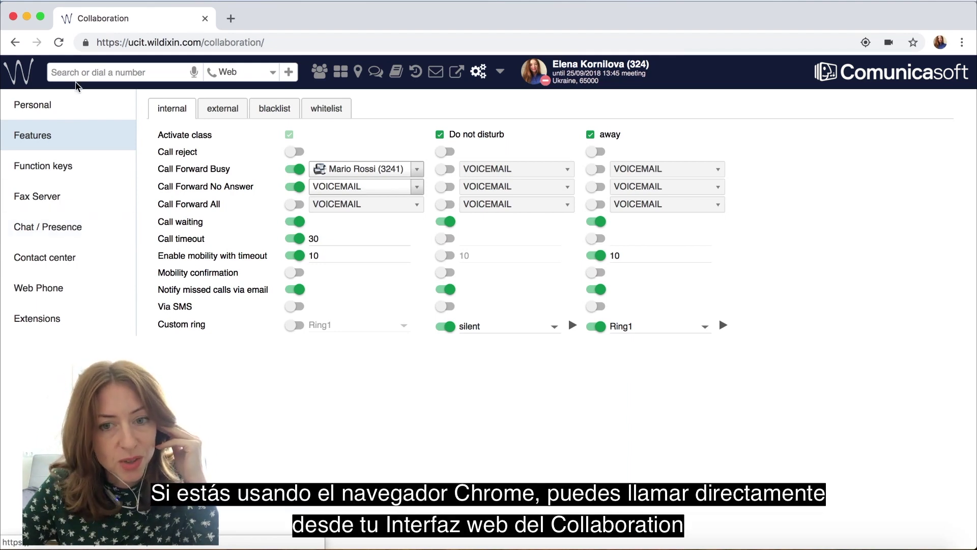
# Step: Call number 76 from the search box using the Web device, then hang up
pyautogui.click(87, 71)
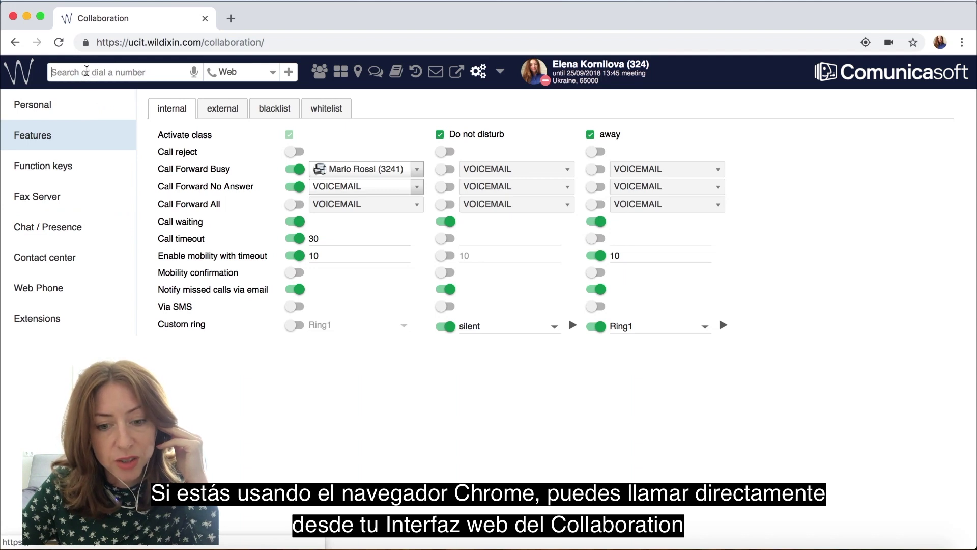
pyautogui.write('76')
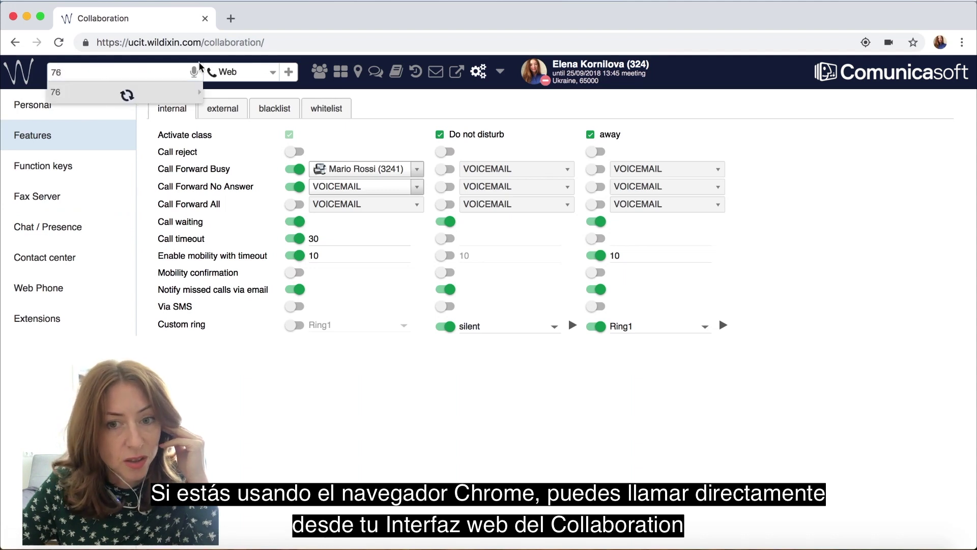
pyautogui.click(273, 73)
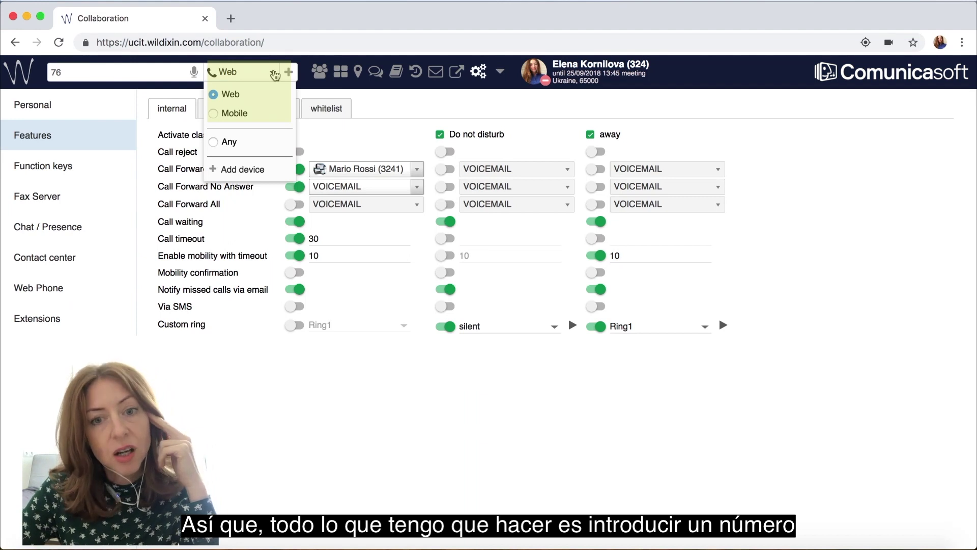
pyautogui.click(173, 73)
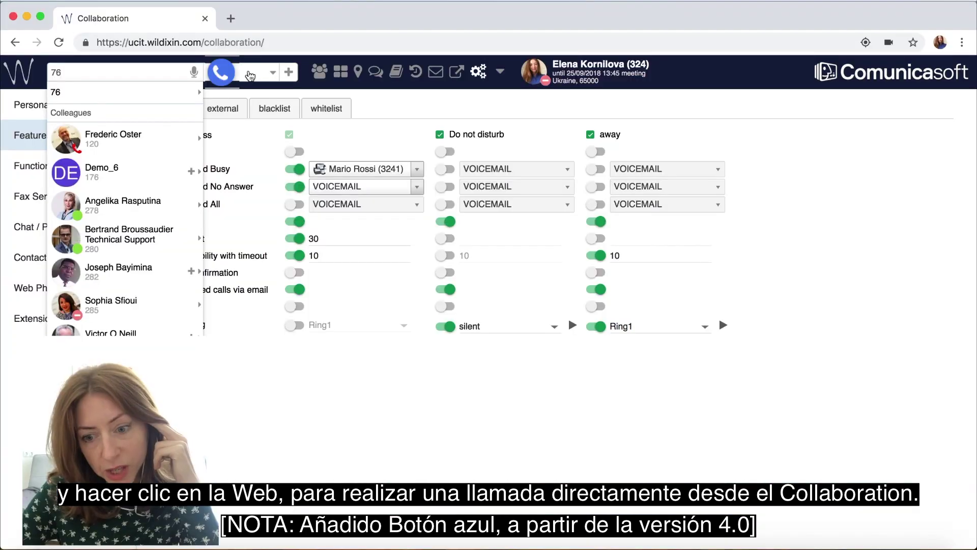
pyautogui.click(250, 76)
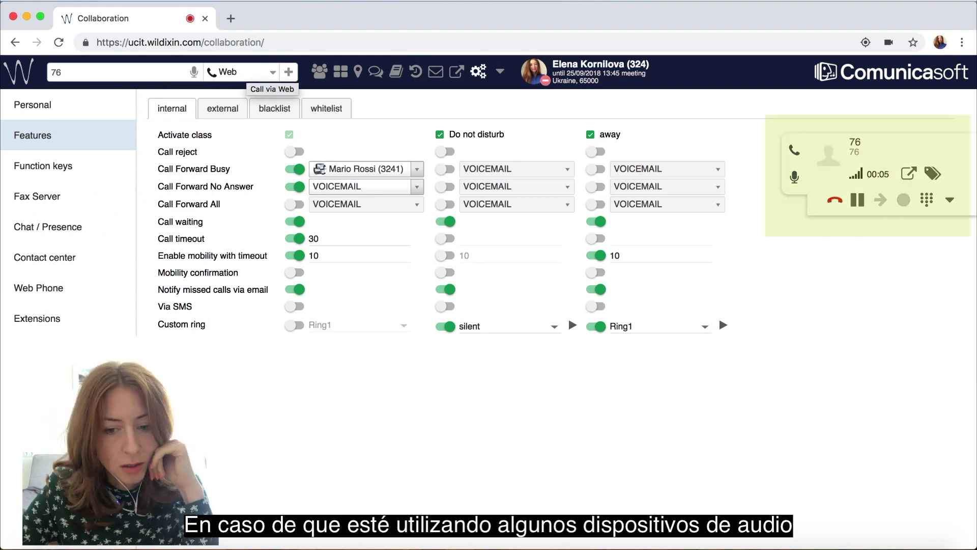
pyautogui.click(834, 203)
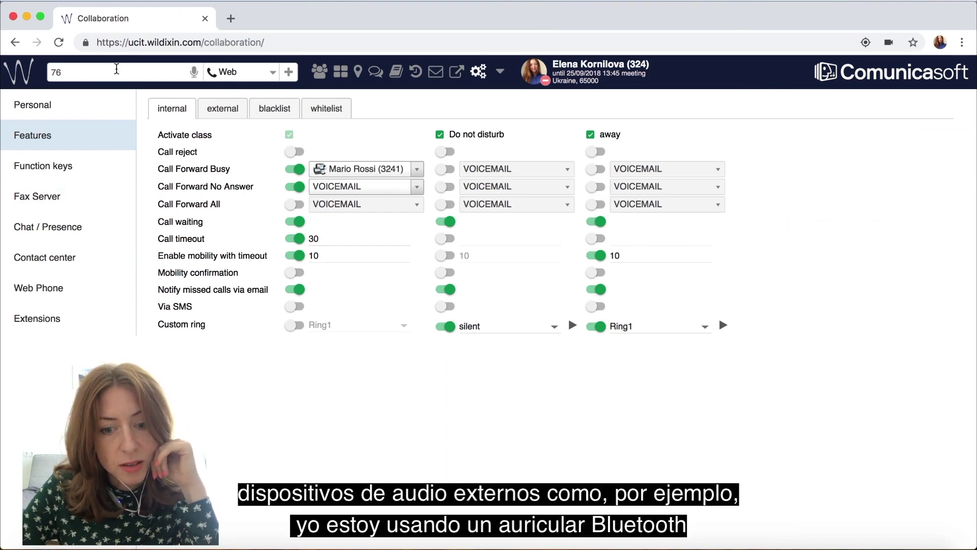
# Step: Set the Web Phone speakers to Internal Speakers (Built-in)
pyautogui.click(56, 286)
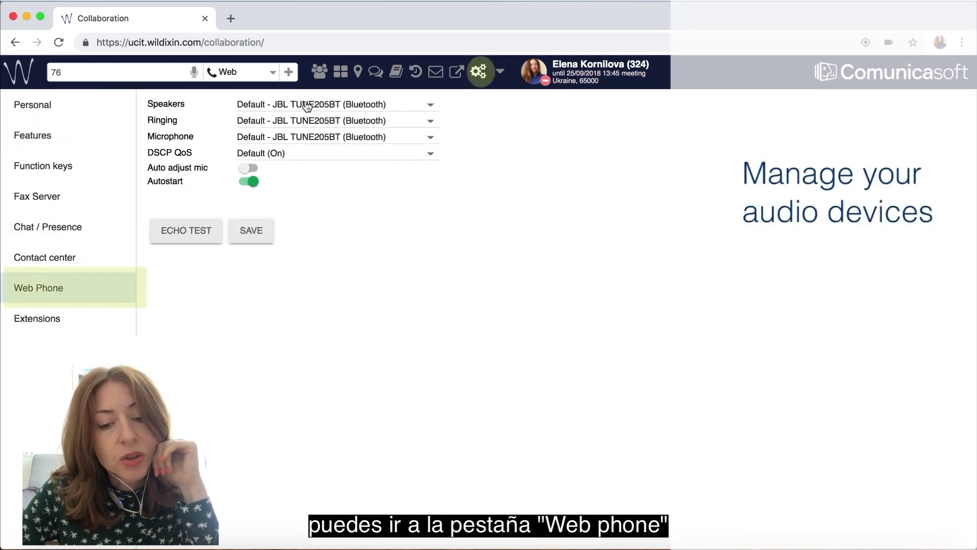
pyautogui.click(398, 108)
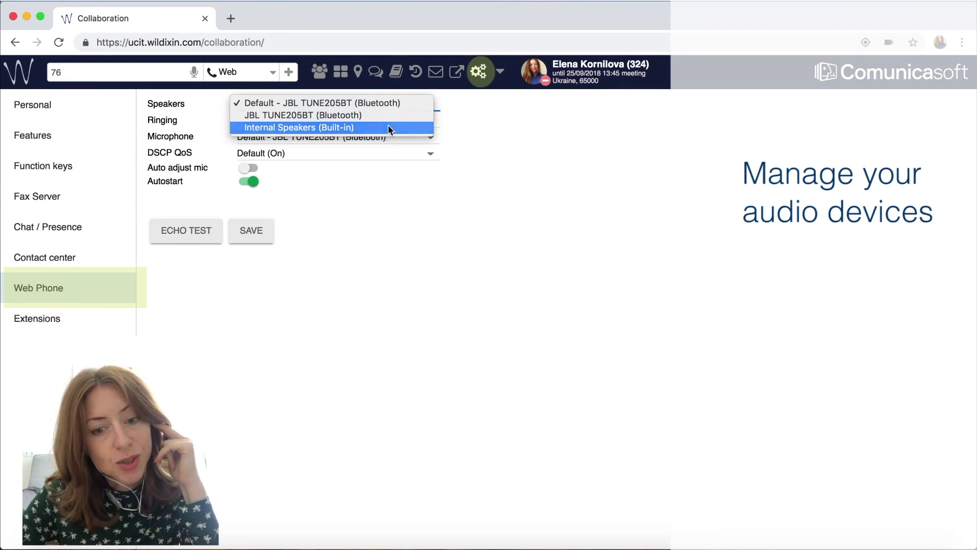
pyautogui.click(389, 126)
# Step: Run an echo test call of the audio devices and hang it up
pyautogui.click(203, 235)
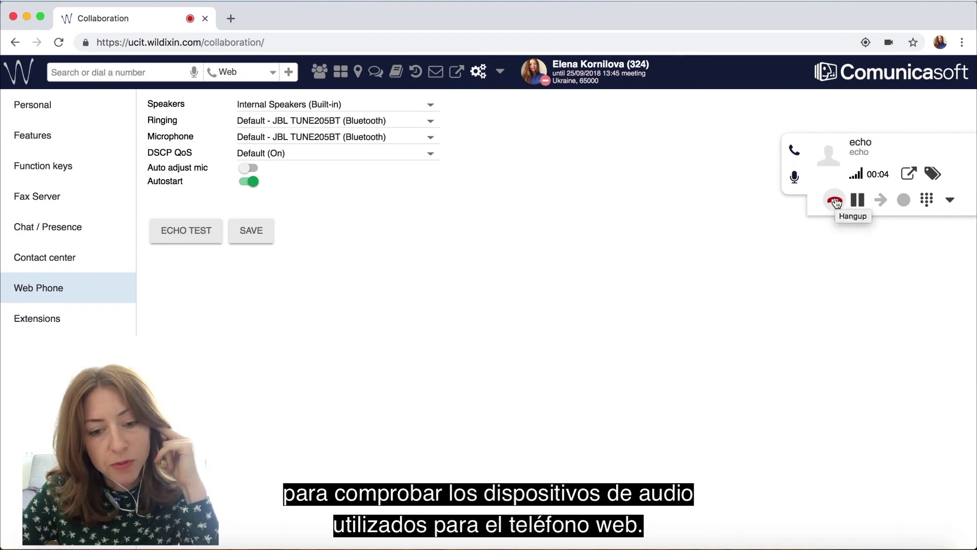
pyautogui.click(836, 203)
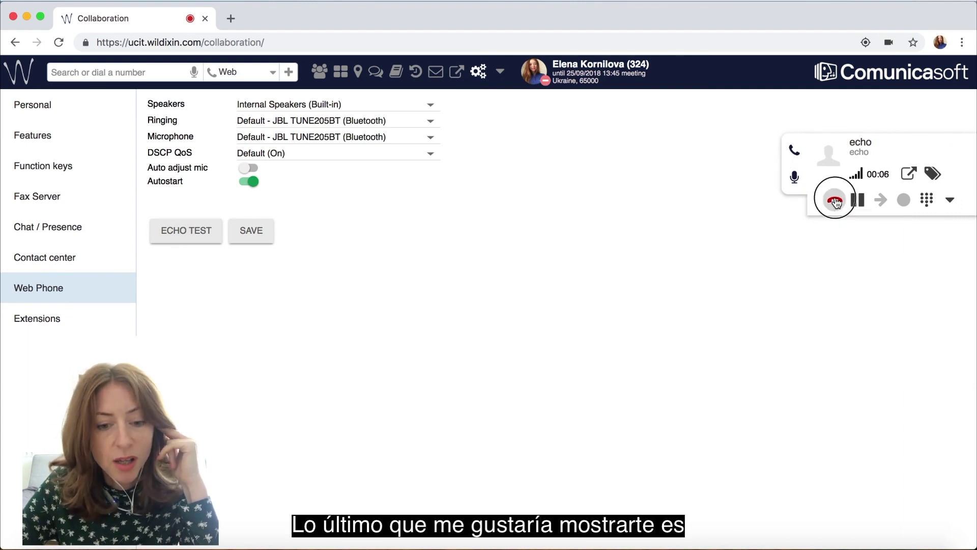
pyautogui.click(320, 75)
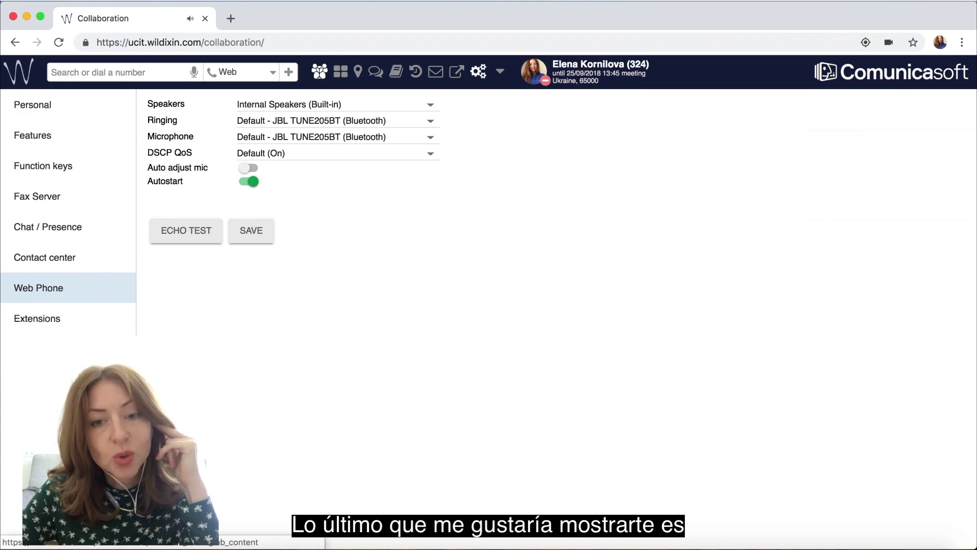
# Step: Filter colleagues to the Testing group and start a chat with testcall drafting 'Hello'
pyautogui.click(46, 349)
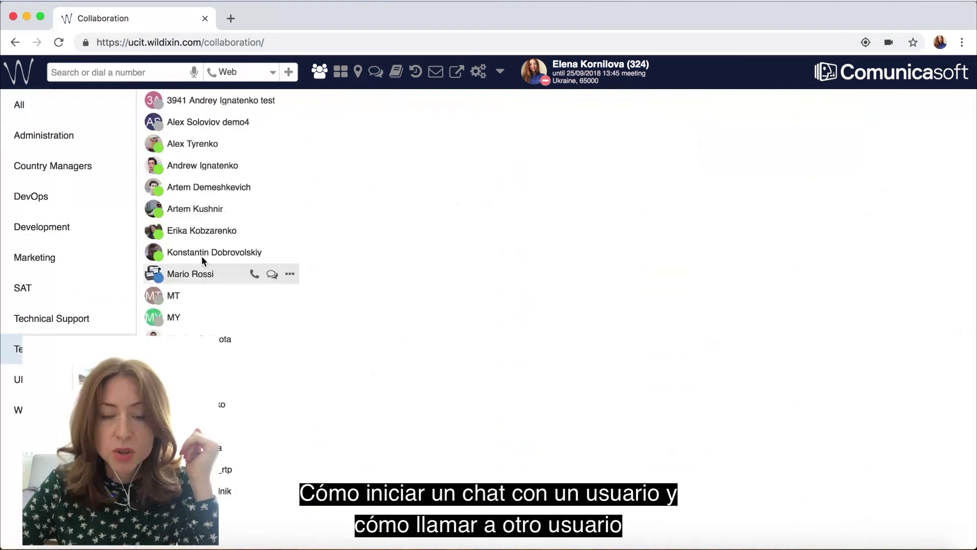
pyautogui.moveTo(211, 294)
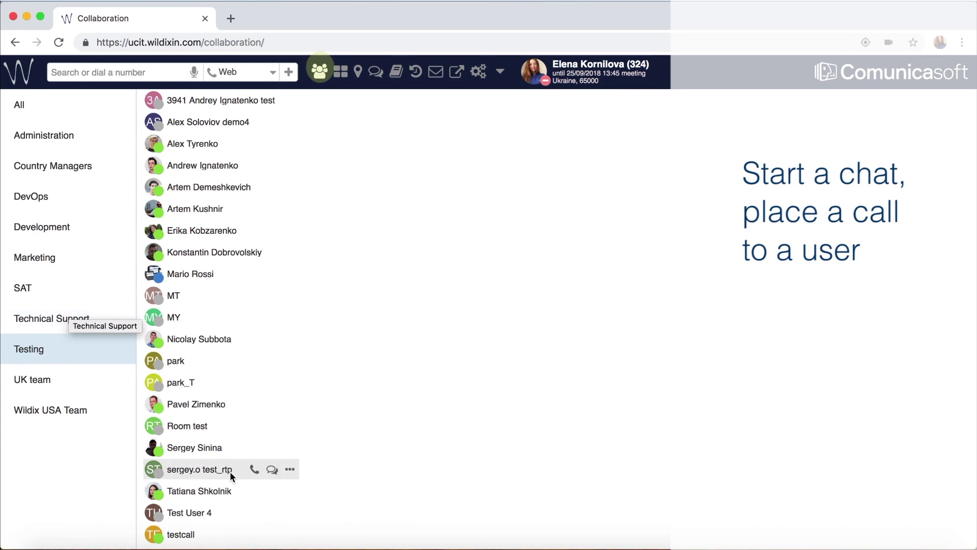
pyautogui.doubleClick(182, 535)
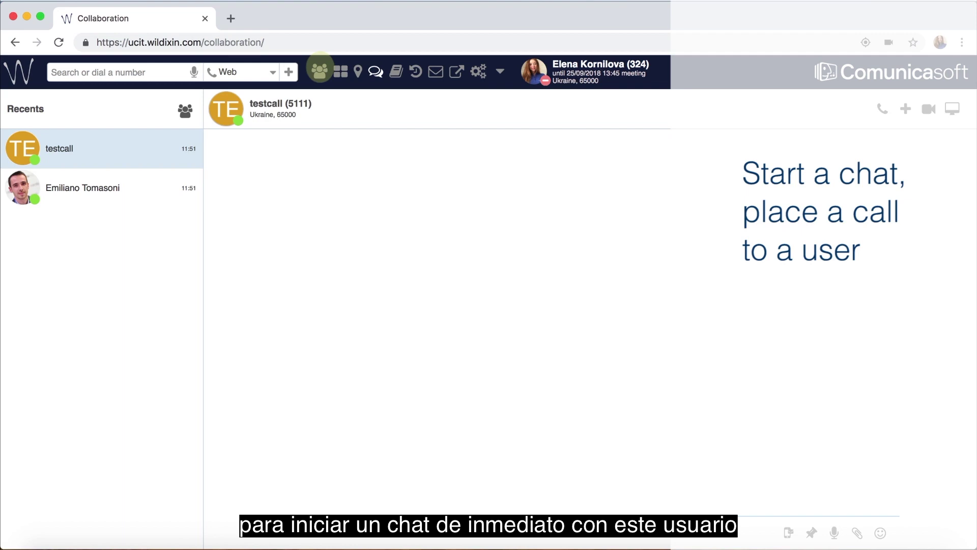
pyautogui.write('Hello')
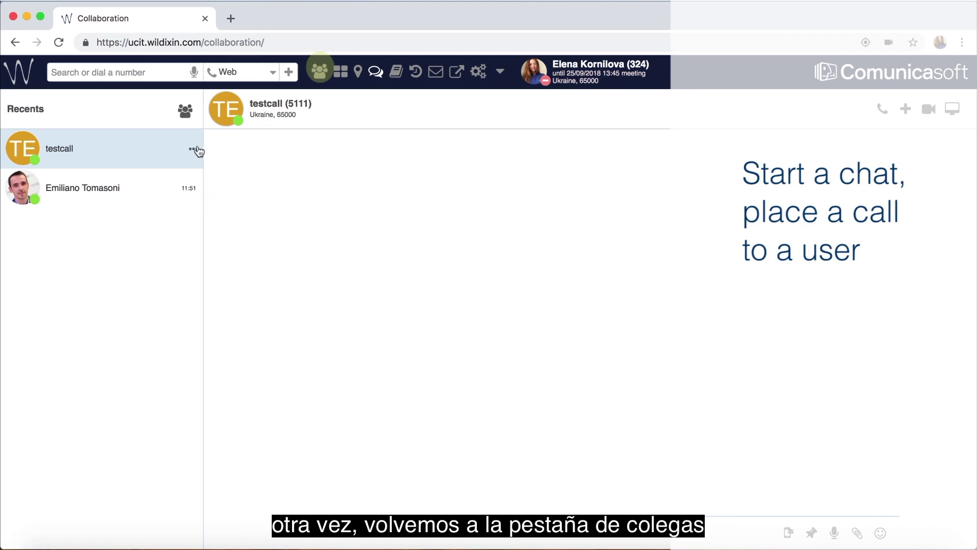
# Step: Return to the colleague list and open then dismiss a colleague's more-actions menu
pyautogui.click(320, 72)
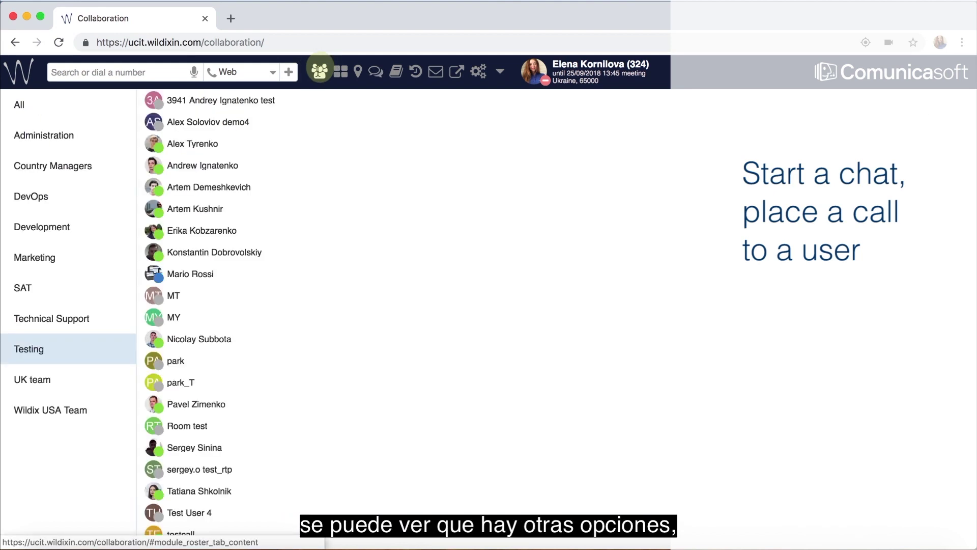
pyautogui.moveTo(212, 334)
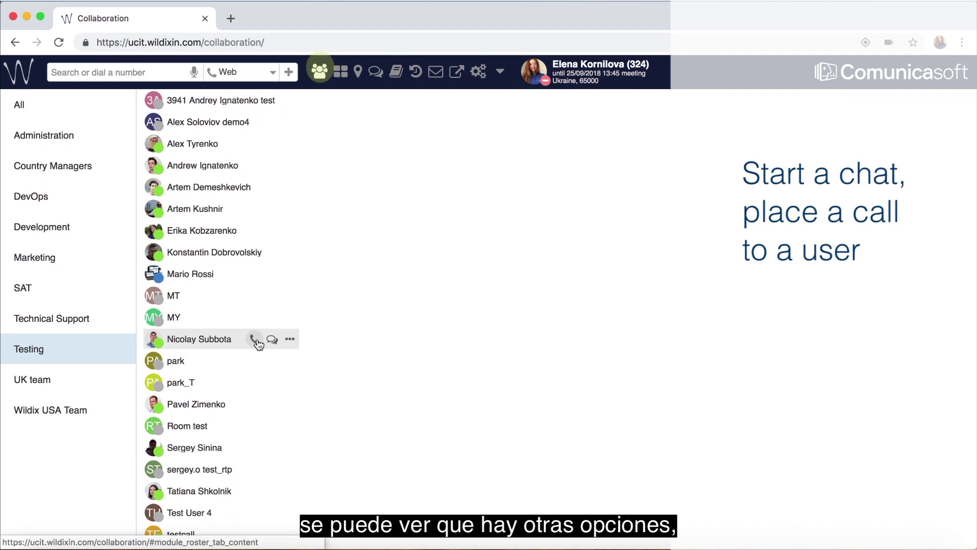
pyautogui.click(290, 340)
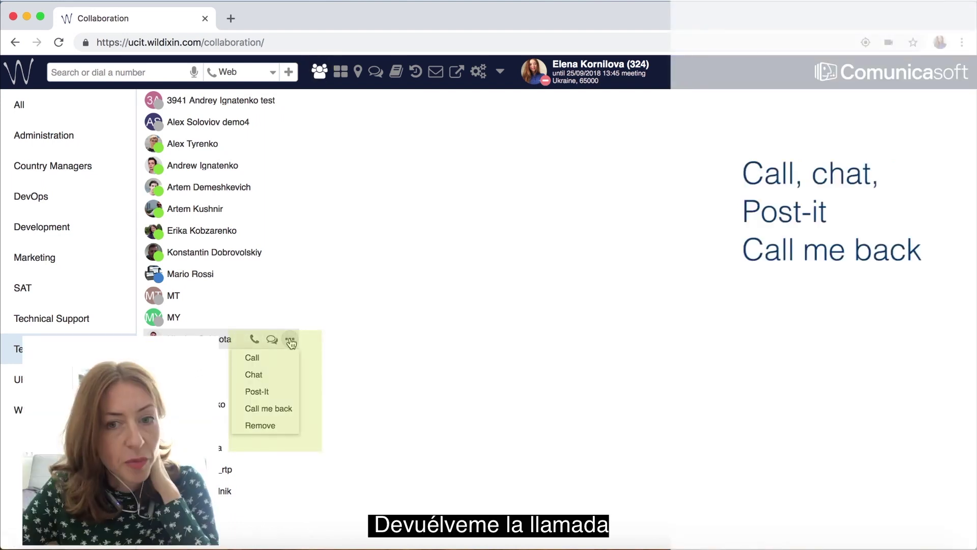
pyautogui.click(302, 340)
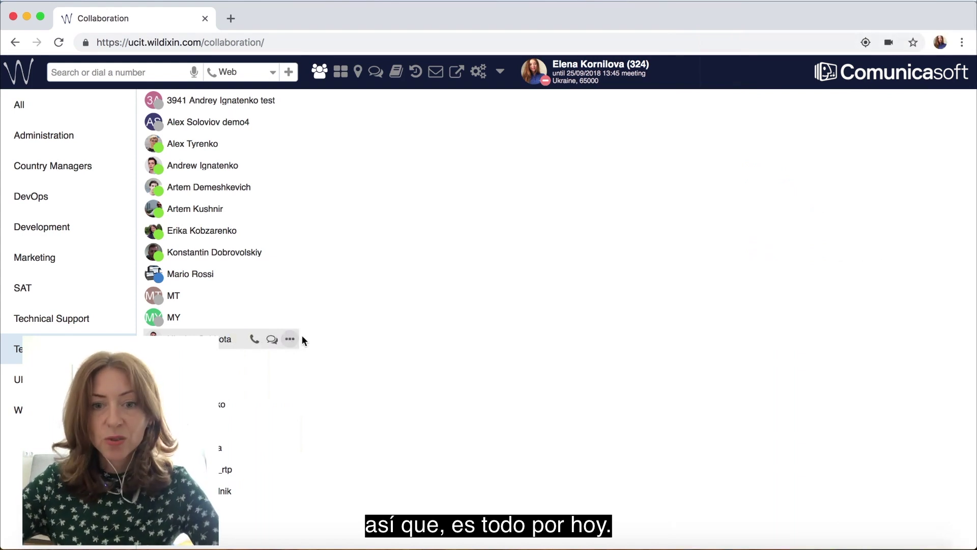